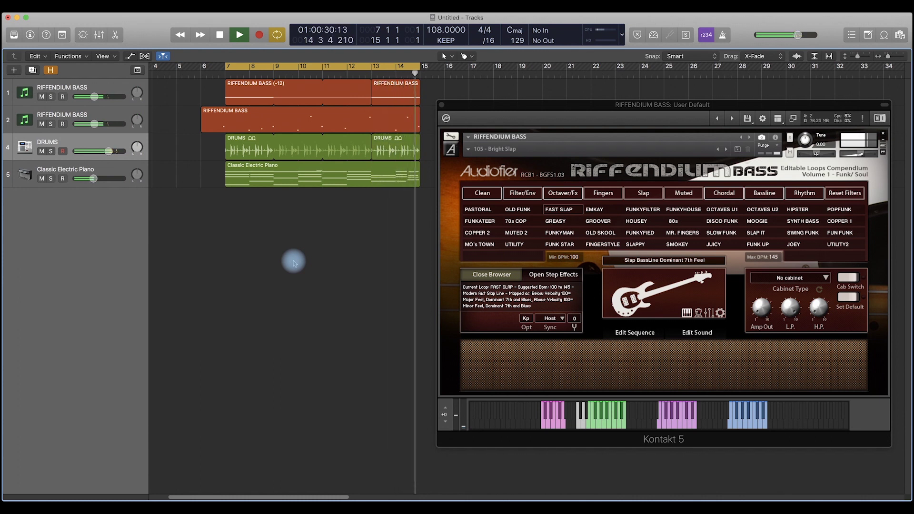
Stop playback and open the RIFFENDIUM BASS instrument's sequence editor
{"action": "key", "text": "space"}
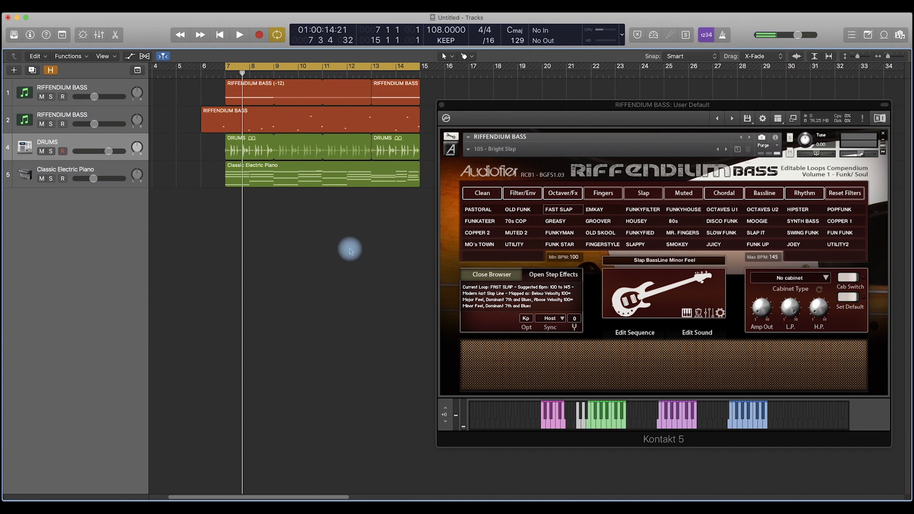
{"action": "left_click", "coordinate": [635, 332]}
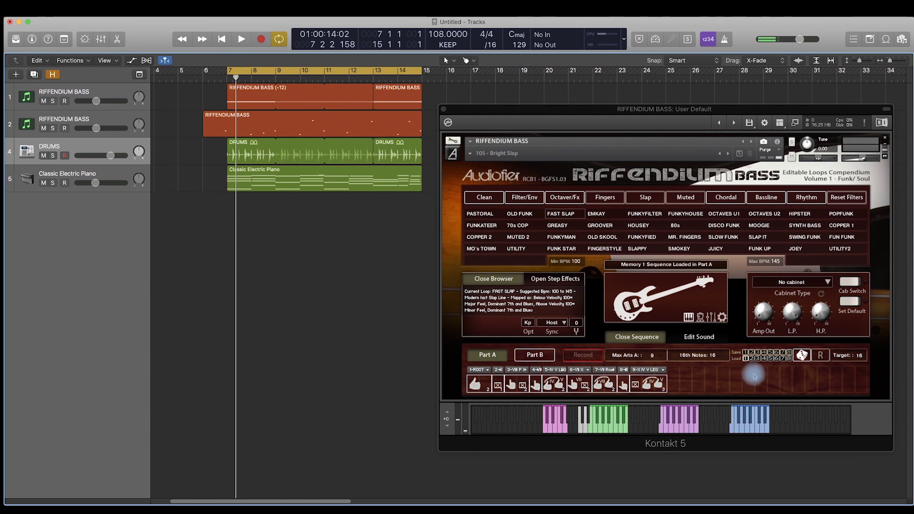
Move the Kontakt window clear of the tracks and split the first region on the first RIFFENDIUM BASS track at bar 8 with the scissors
{"action": "left_click", "coordinate": [252, 103]}
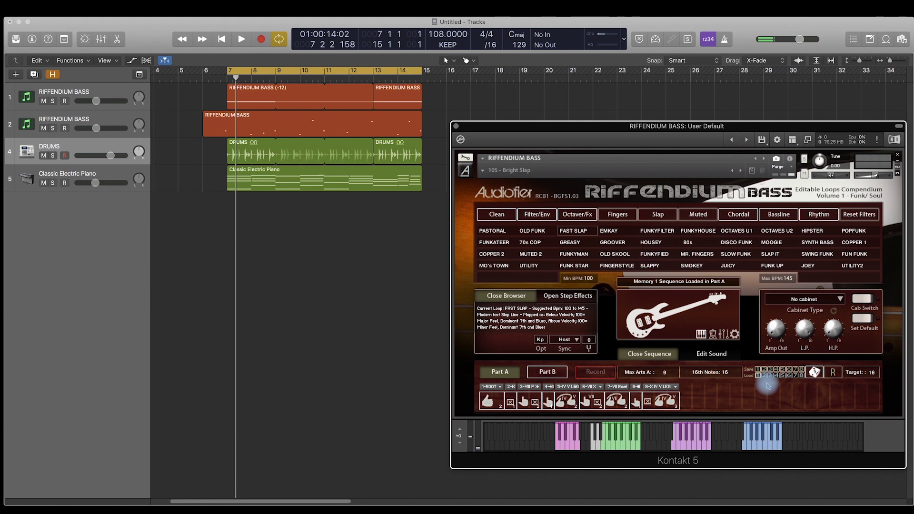
{"action": "left_click", "coordinate": [250, 99]}
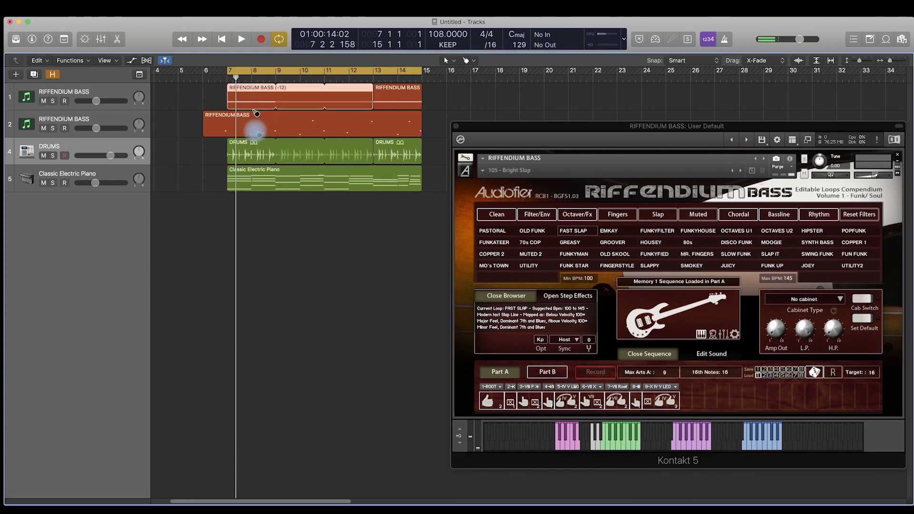
{"action": "key", "text": "super+Right"}
{"action": "left_click_drag", "start_coordinate": [563, 128], "coordinate": [570, 142]}
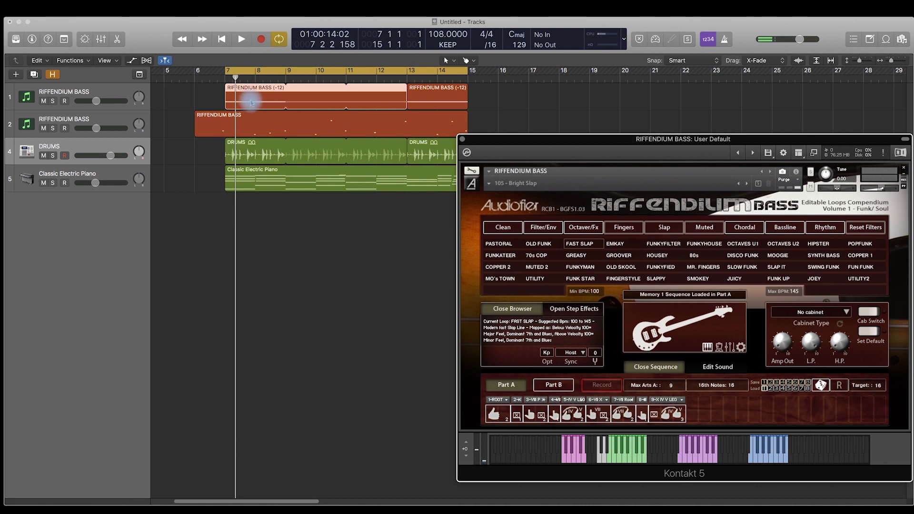
{"action": "left_click", "coordinate": [467, 60]}
{"action": "left_click", "coordinate": [481, 120]}
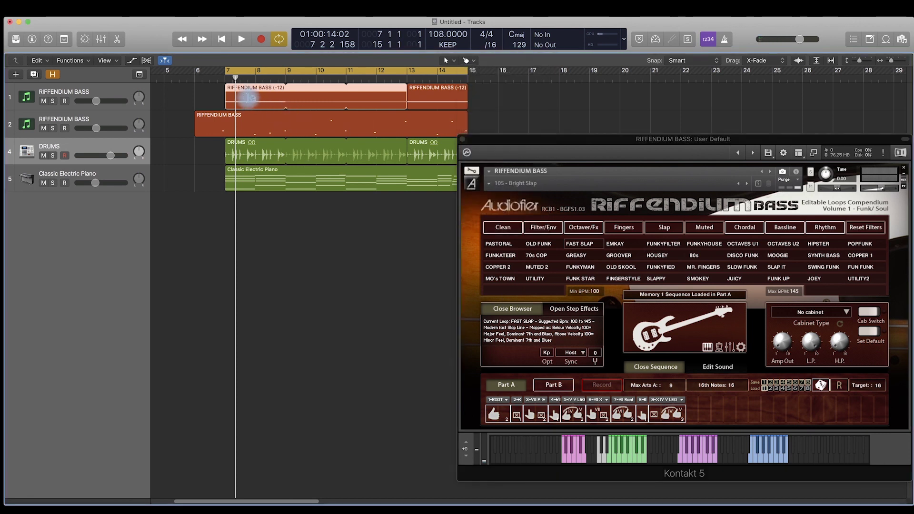
{"action": "left_click", "coordinate": [254, 101], "text": "super"}
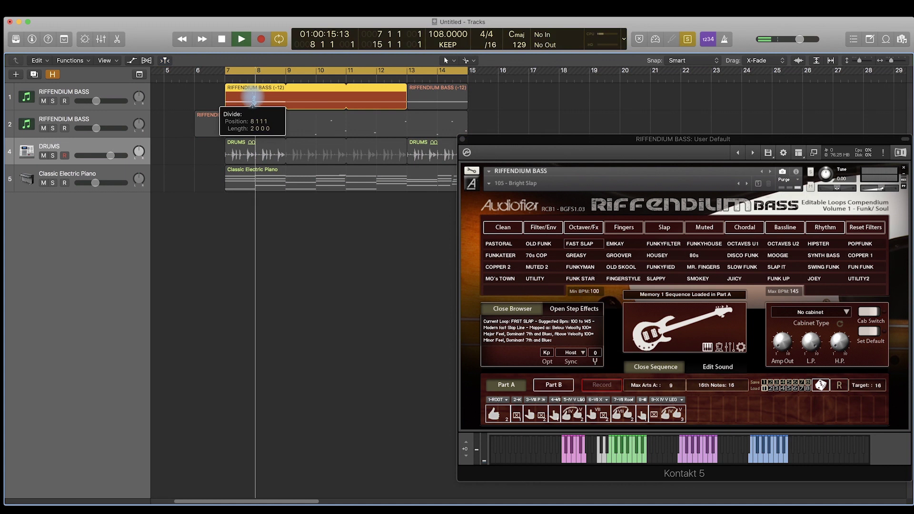
Delete the leftover pieces between bars 8 and 13 on the first RIFFENDIUM BASS track
{"action": "key", "text": "Delete"}
{"action": "left_click", "coordinate": [306, 96]}
{"action": "key", "text": "Delete"}
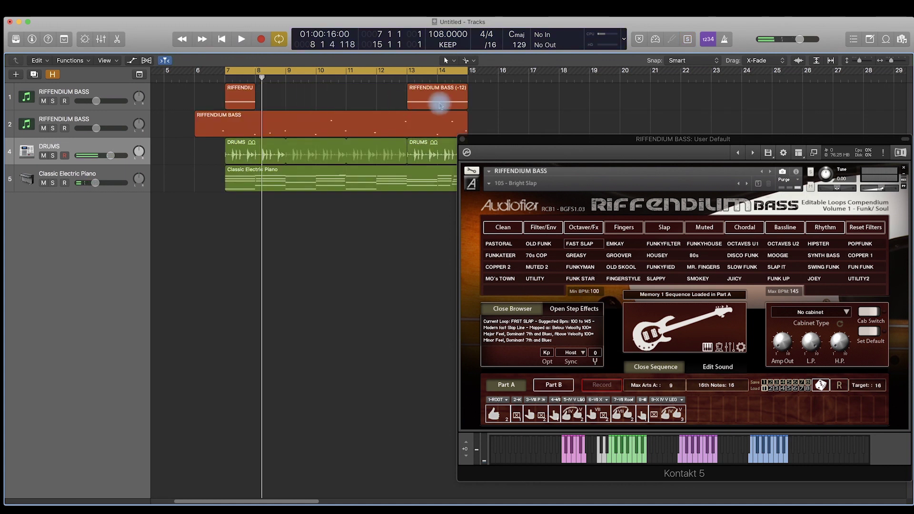
Loop the one-bar region at bar 7 and adjust the closing region on the same track so it starts at bar 14
{"action": "left_click", "coordinate": [239, 101]}
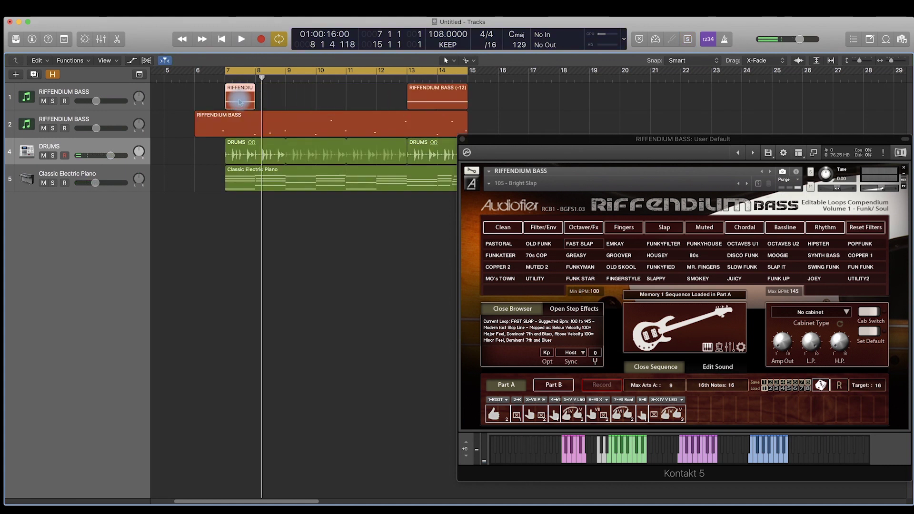
{"action": "key", "text": "l"}
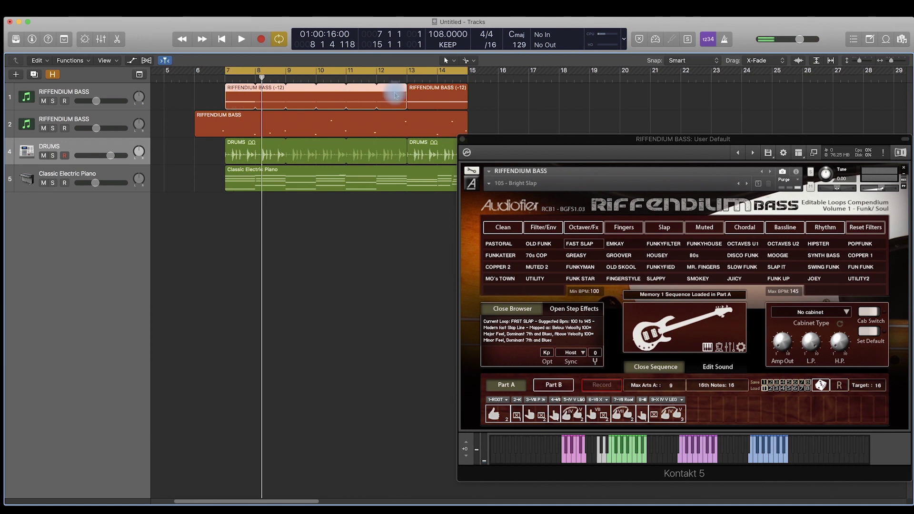
{"action": "left_click_drag", "start_coordinate": [422, 98], "coordinate": [468, 103]}
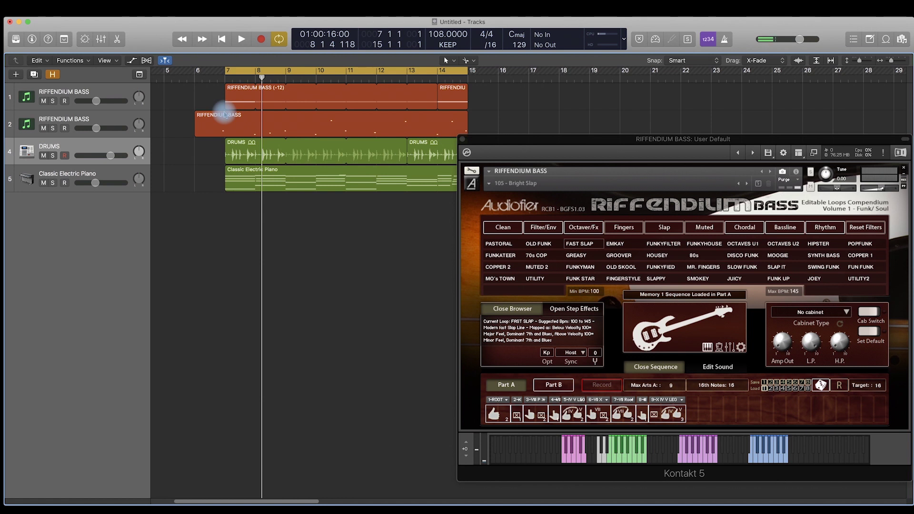
Play the arrangement while loading different memory sequences into Part A, return to memory 1 and stop playback
{"action": "key", "text": "space"}
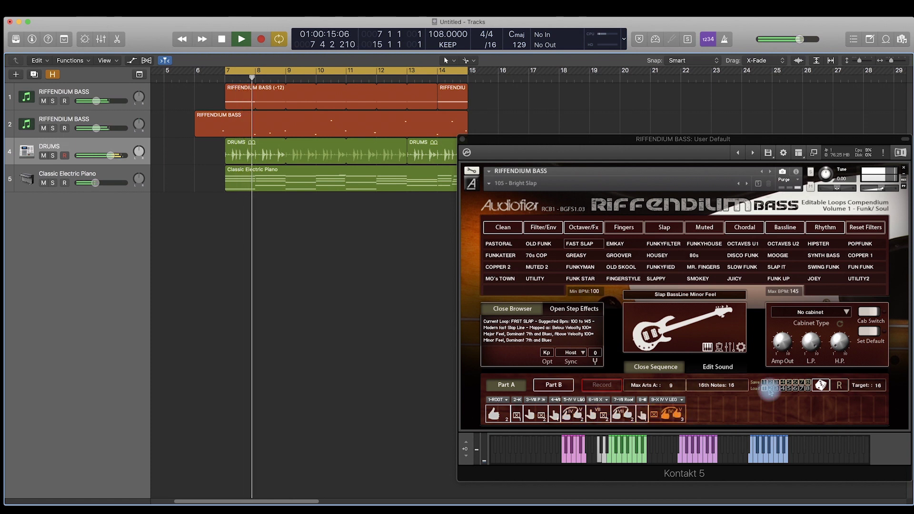
{"action": "left_click", "coordinate": [764, 391]}
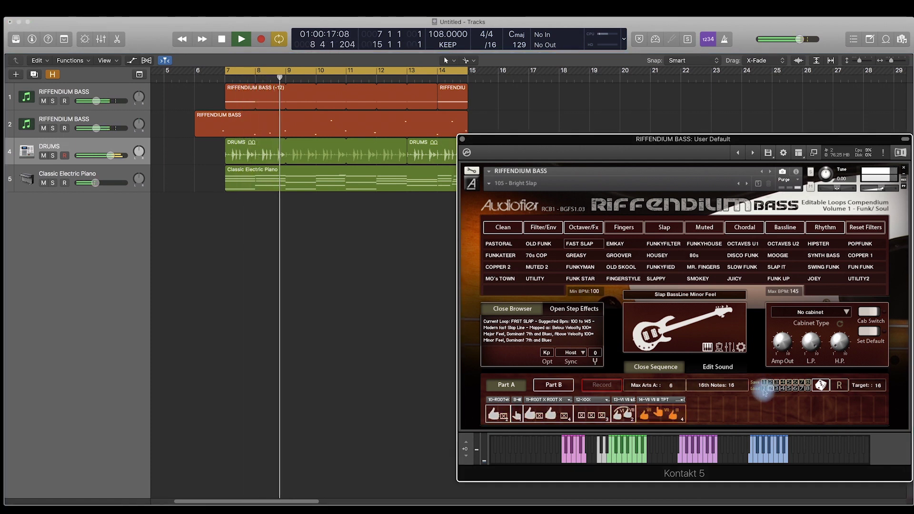
{"action": "left_click", "coordinate": [775, 389]}
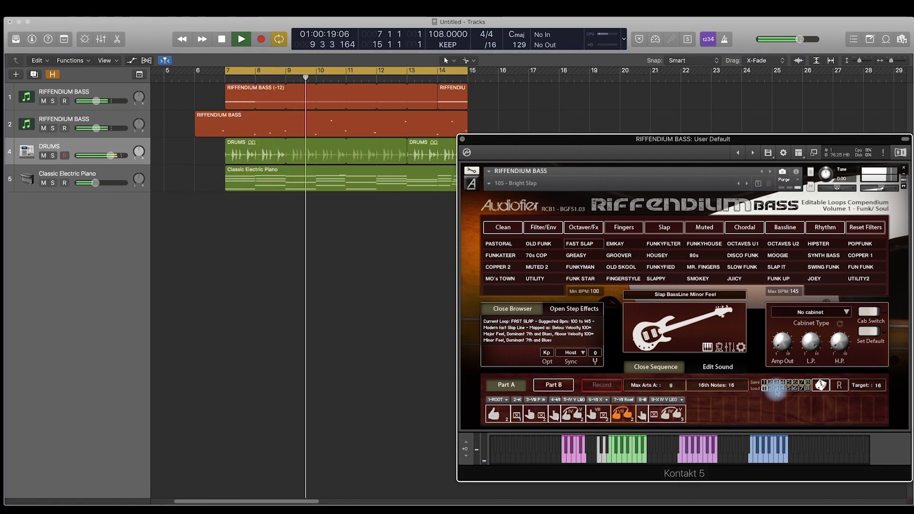
{"action": "left_click", "coordinate": [776, 388]}
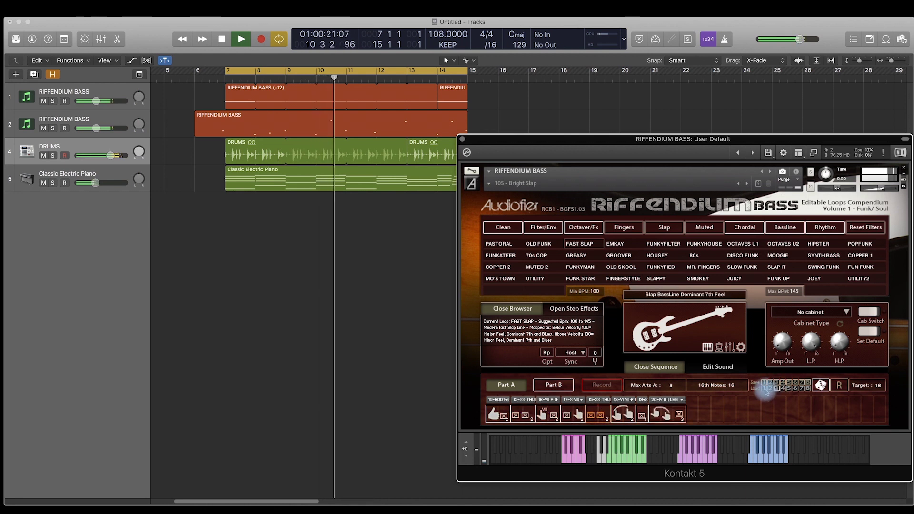
{"action": "left_click", "coordinate": [770, 389]}
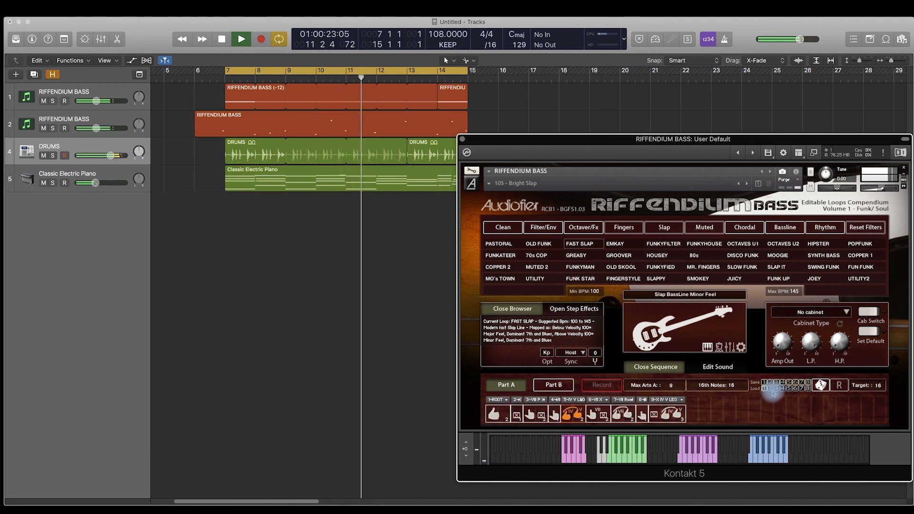
{"action": "left_click", "coordinate": [771, 388]}
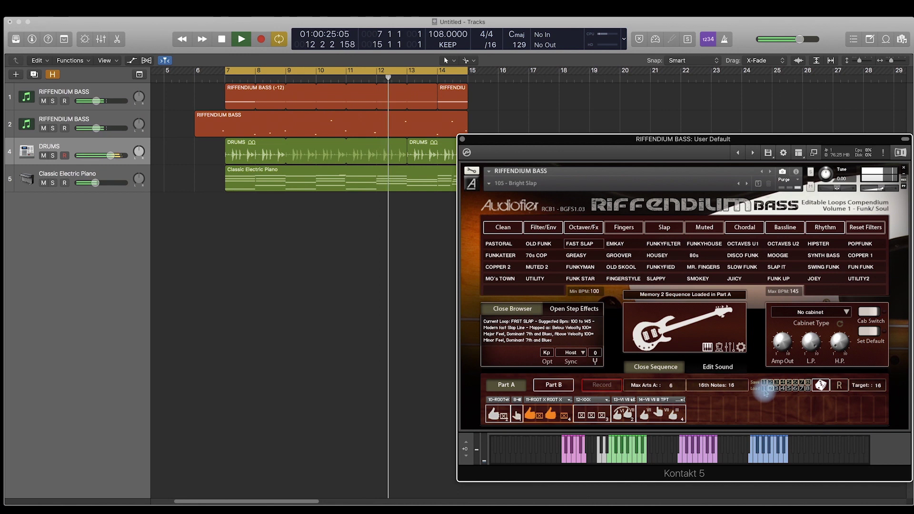
{"action": "left_click", "coordinate": [765, 389]}
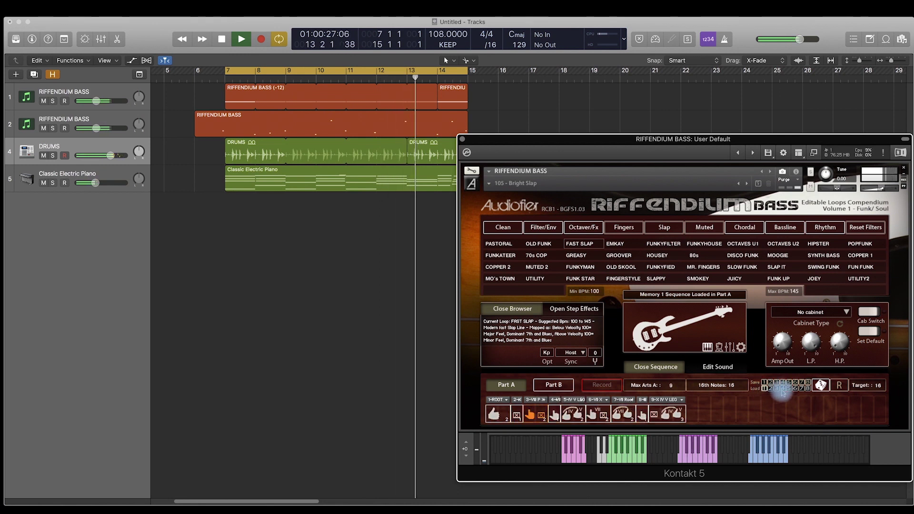
{"action": "left_click", "coordinate": [807, 389]}
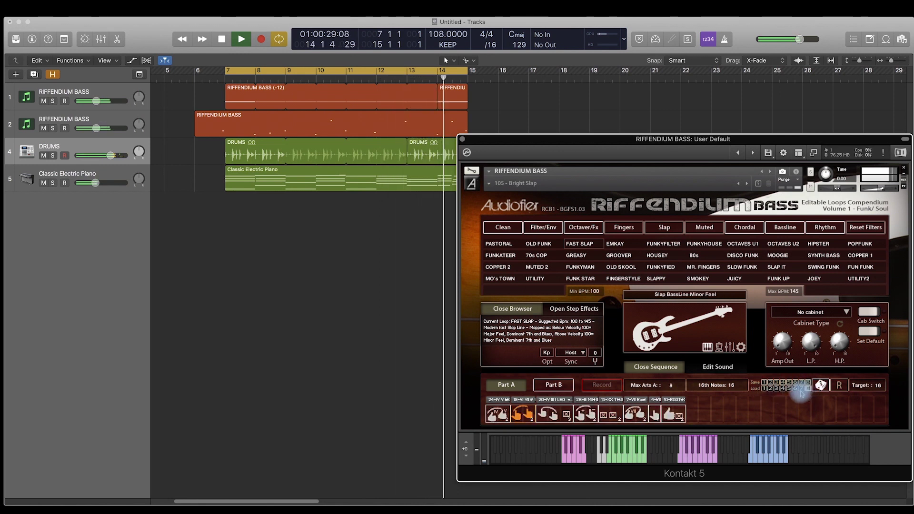
{"action": "left_click", "coordinate": [765, 389]}
{"action": "left_click", "coordinate": [349, 297]}
{"action": "key", "text": "space"}
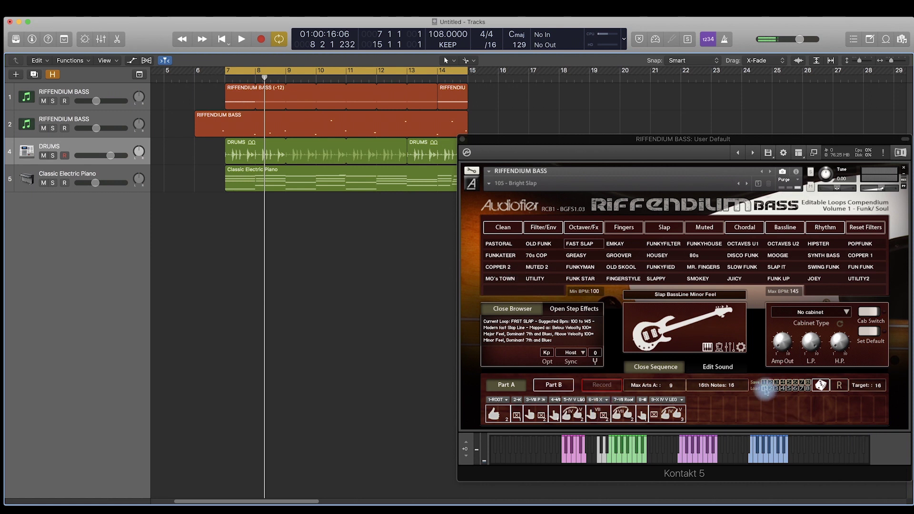
{"action": "key", "text": "space"}
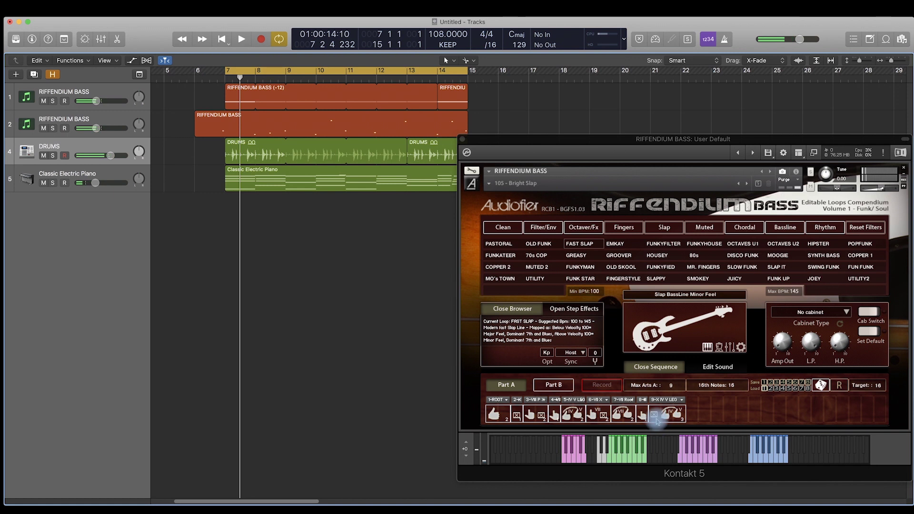
Set the fifth and sixth articulations of the Part A sequence to 1-ROOT
{"action": "left_click", "coordinate": [570, 400]}
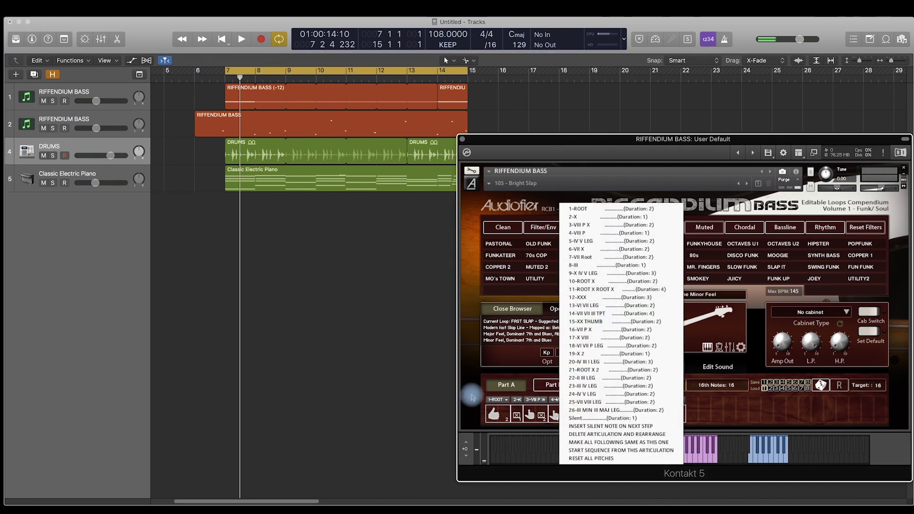
{"action": "left_click", "coordinate": [472, 396]}
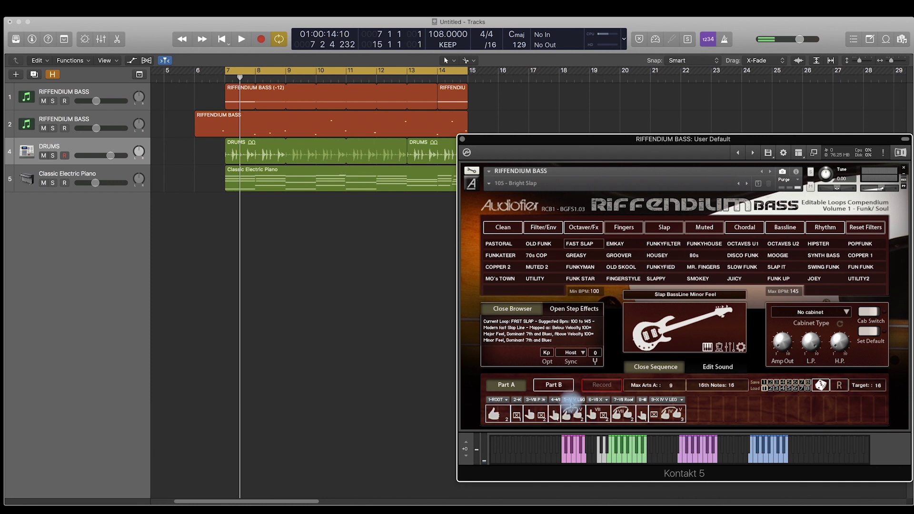
{"action": "left_click", "coordinate": [570, 401]}
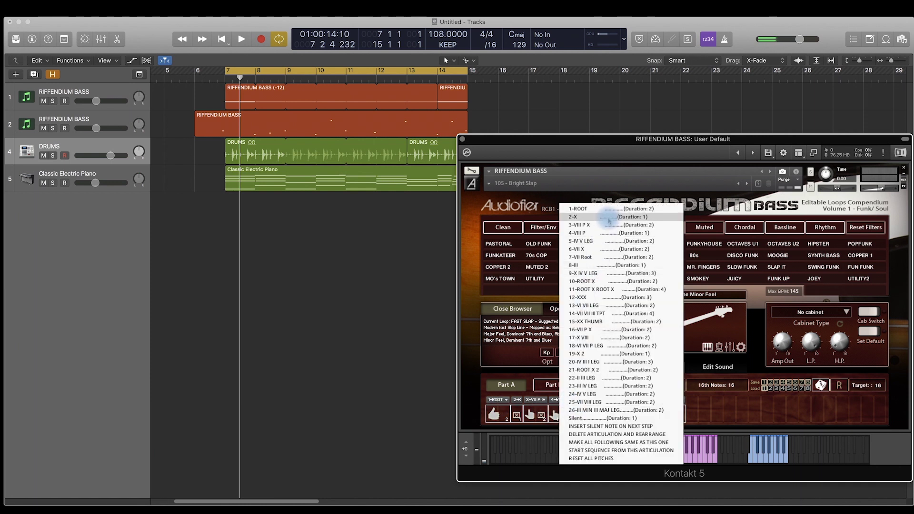
{"action": "left_click", "coordinate": [608, 215]}
{"action": "left_click", "coordinate": [595, 400]}
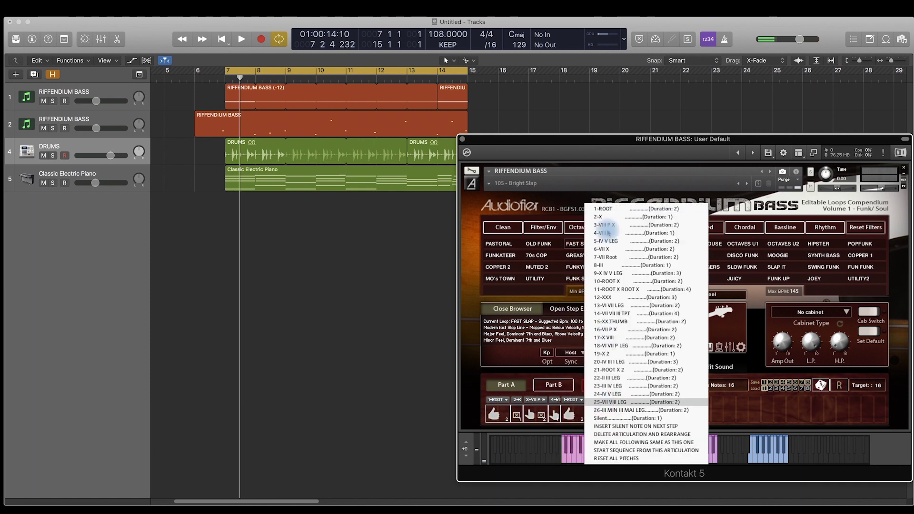
{"action": "left_click", "coordinate": [615, 210]}
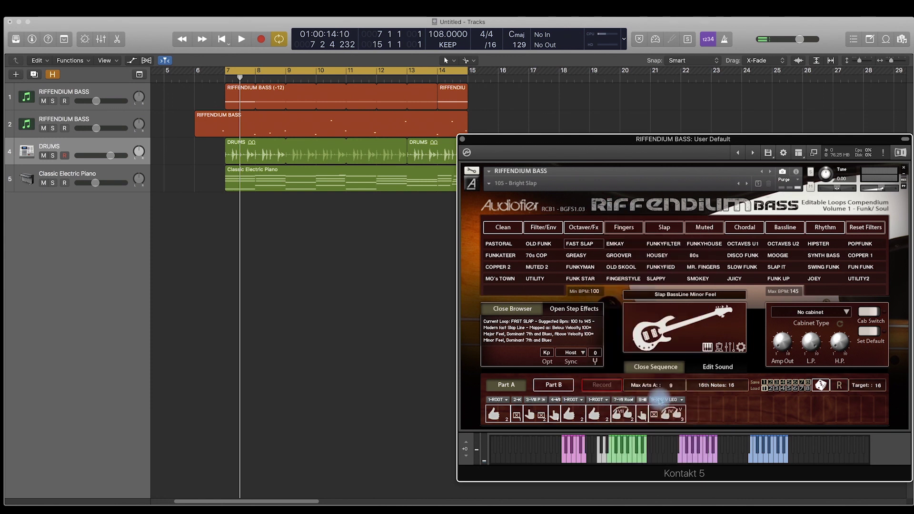
Change the ninth Part A articulation to 20-IV III I LEG and the sixth to 16-VII P X
{"action": "left_click", "coordinate": [665, 399]}
{"action": "left_click", "coordinate": [666, 353]}
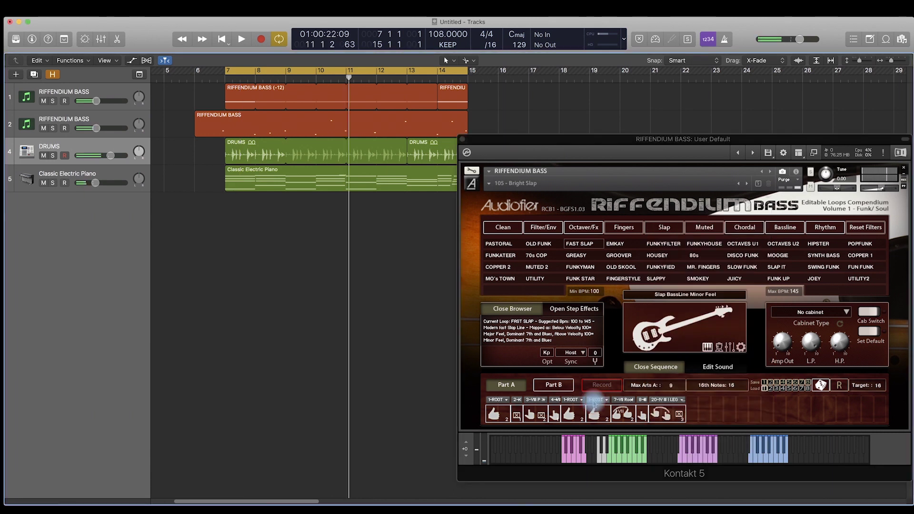
{"action": "left_click", "coordinate": [594, 400]}
{"action": "left_click", "coordinate": [393, 389]}
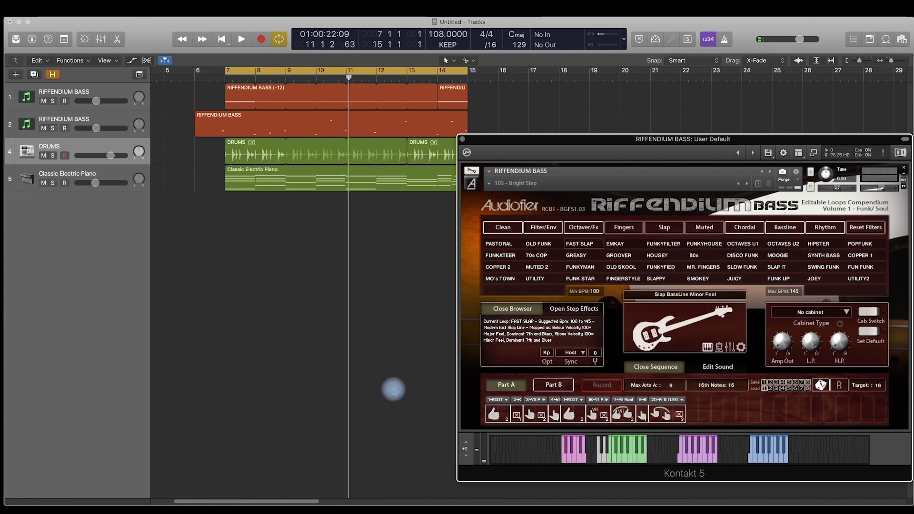
Save the edited Part A sequence to memory 1
{"action": "left_click", "coordinate": [294, 360]}
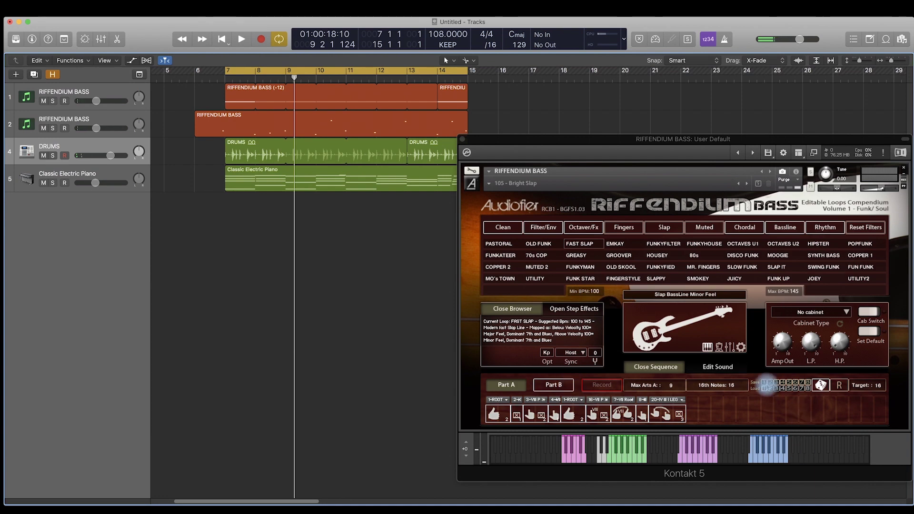
{"action": "left_click", "coordinate": [764, 383]}
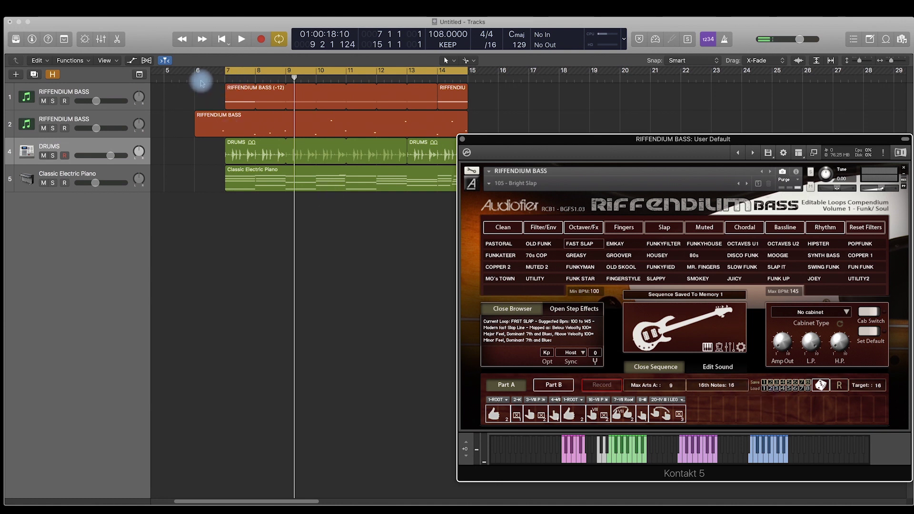
Play the bass while alternating Part A between memory sequences 1 and 4 with the keyswitches on the instrument's keyboard
{"action": "left_click", "coordinate": [565, 456]}
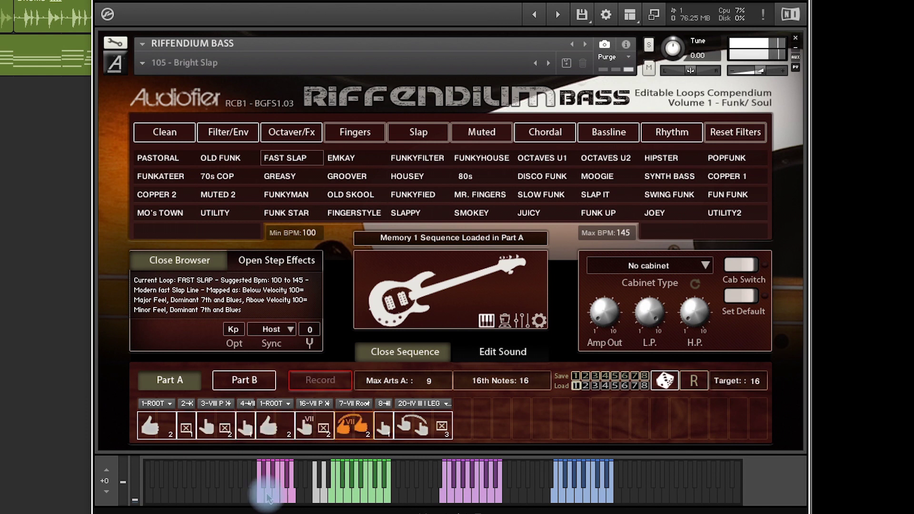
{"action": "left_click", "coordinate": [272, 485]}
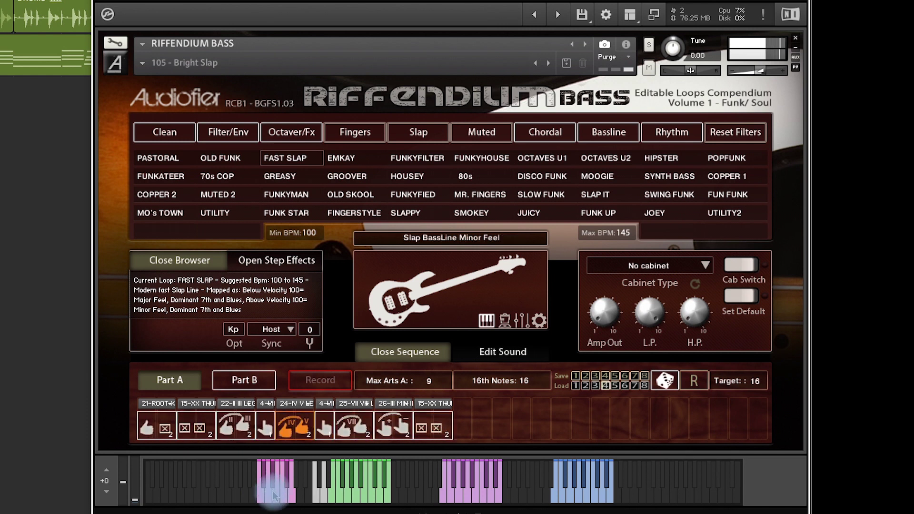
{"action": "left_click", "coordinate": [260, 496]}
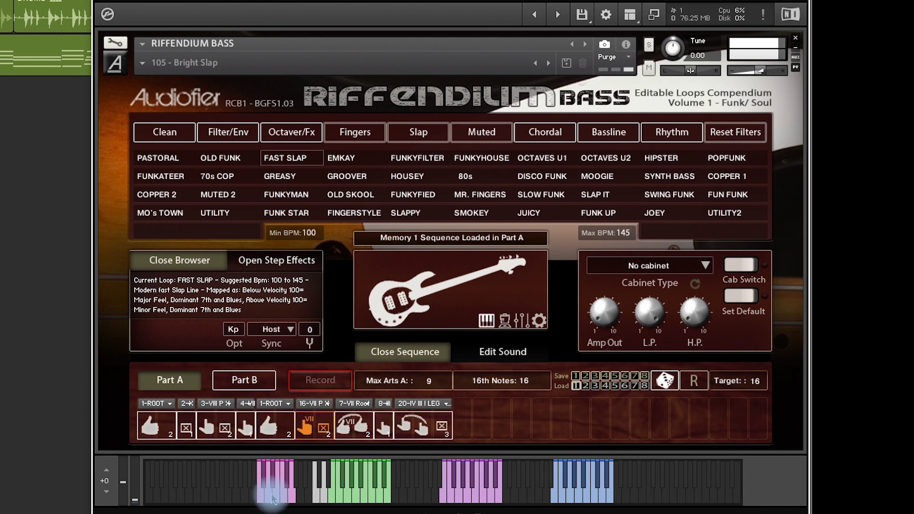
{"action": "left_click", "coordinate": [282, 495]}
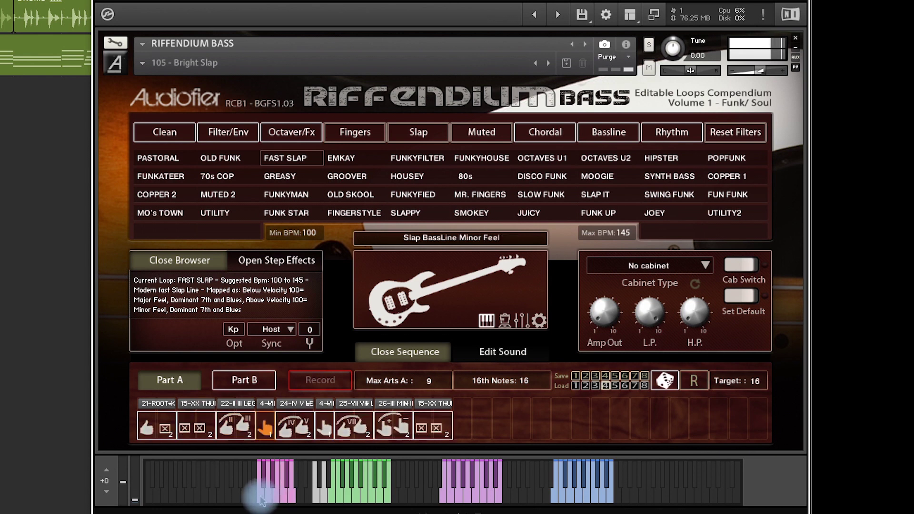
{"action": "left_click", "coordinate": [261, 497]}
{"action": "left_click", "coordinate": [263, 493]}
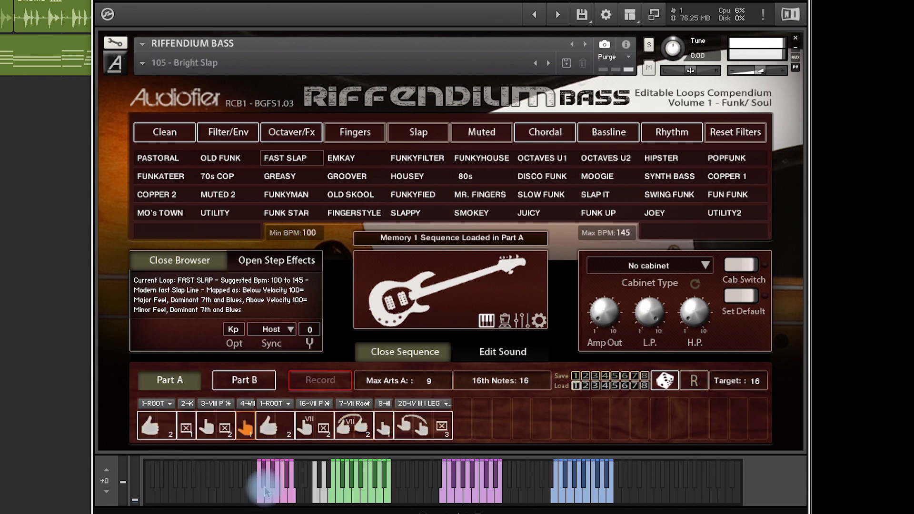
Switch Part A to memory sequences 4, 8 and 3 with the instrument's keyswitches during playback, returning to memory 1 after each
{"action": "left_click", "coordinate": [272, 485]}
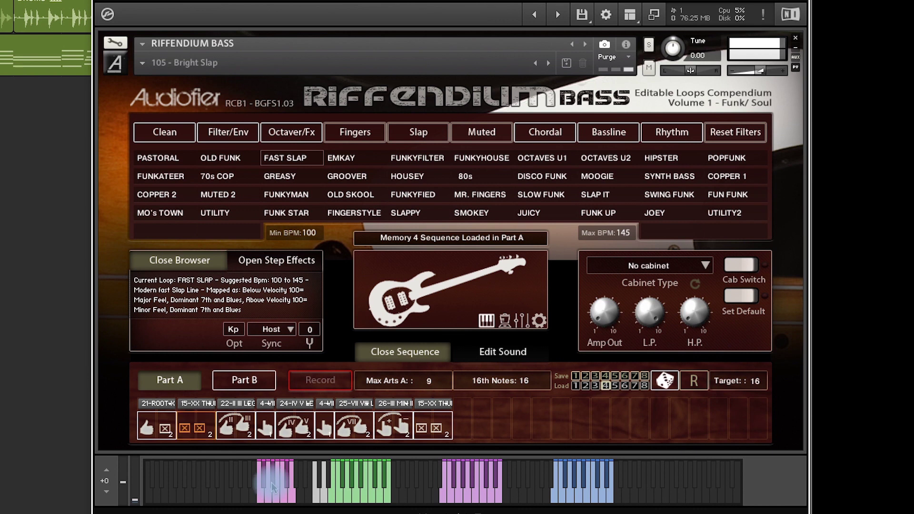
{"action": "left_click", "coordinate": [261, 499]}
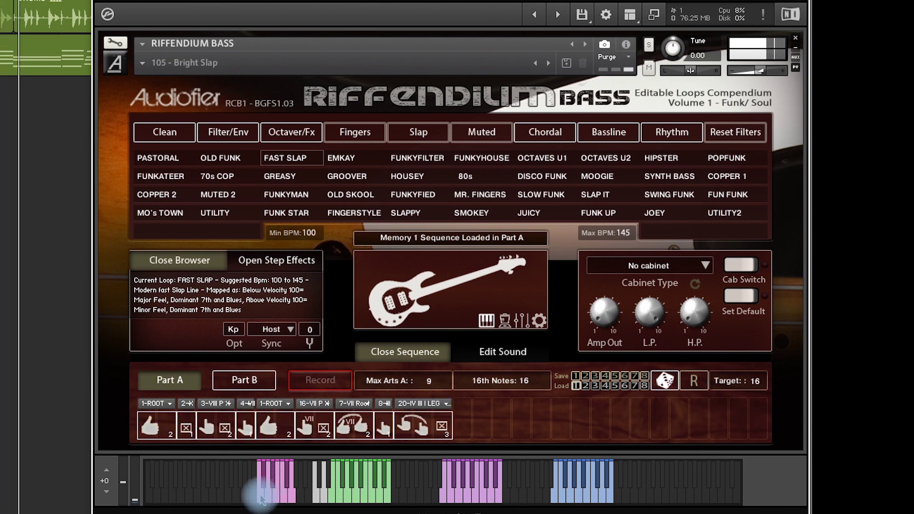
{"action": "left_click", "coordinate": [285, 500]}
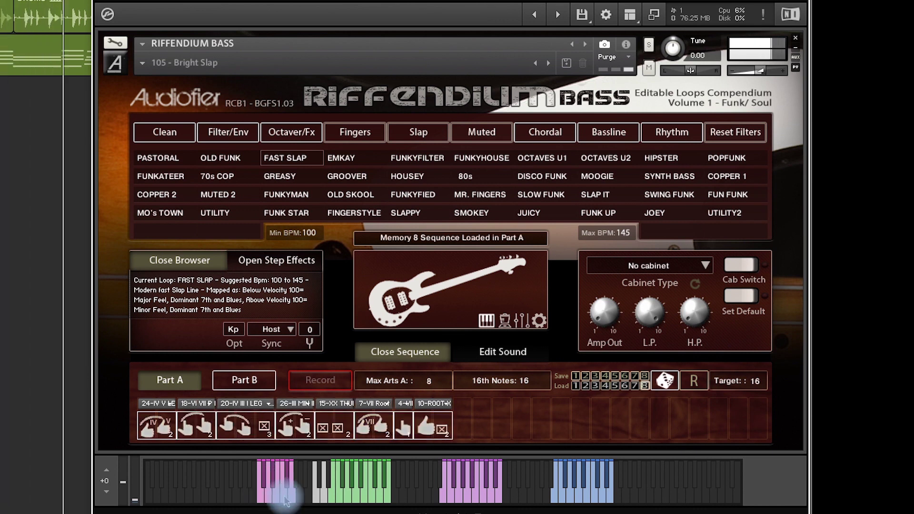
{"action": "left_click", "coordinate": [261, 498]}
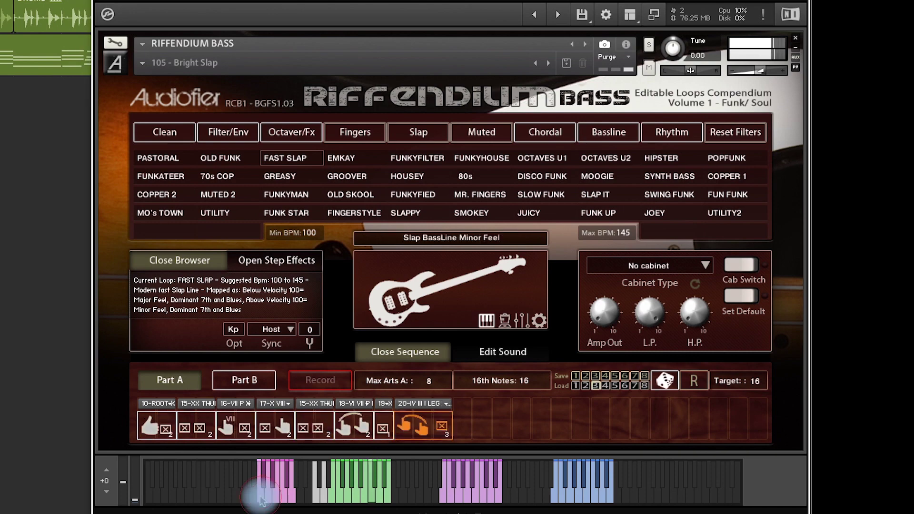
{"action": "left_click", "coordinate": [262, 499]}
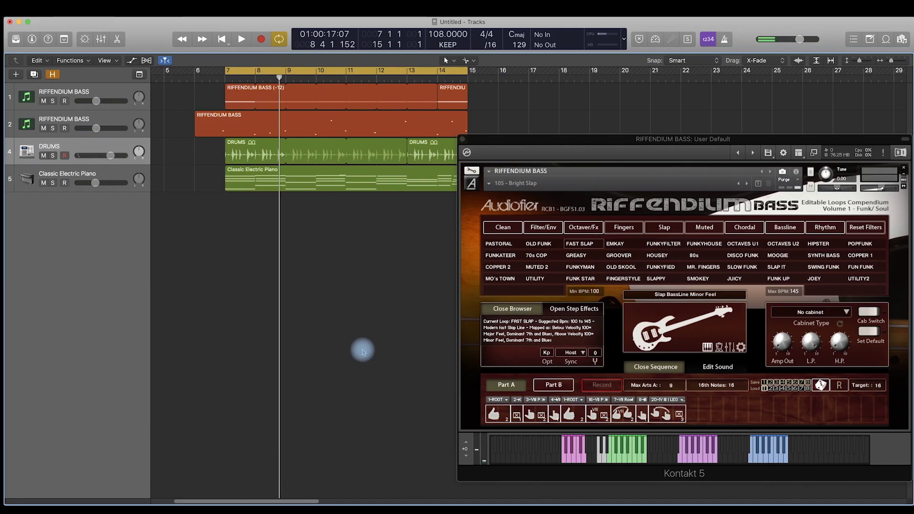
Randomize the FAST SLAP Part A sequence, start arrangement playback, and generate several more random sequences while the loop plays
{"action": "left_click", "coordinate": [822, 385]}
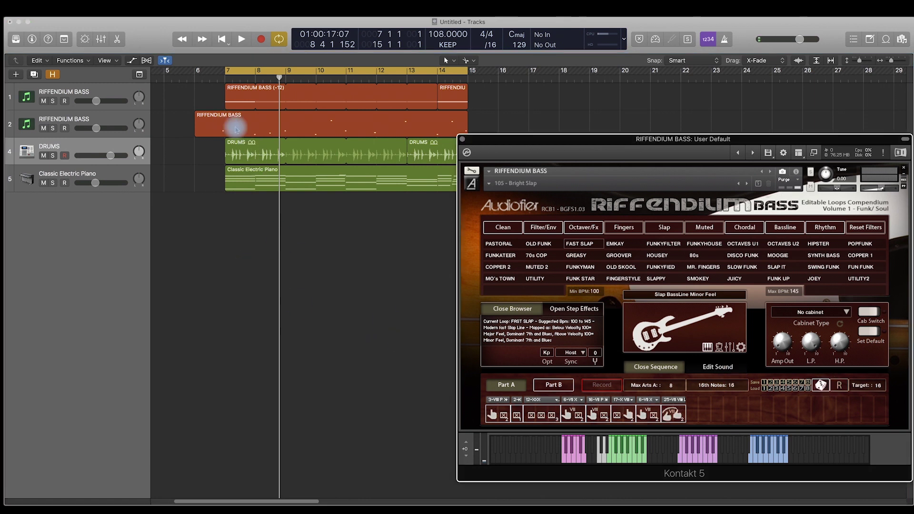
{"action": "key", "text": "space"}
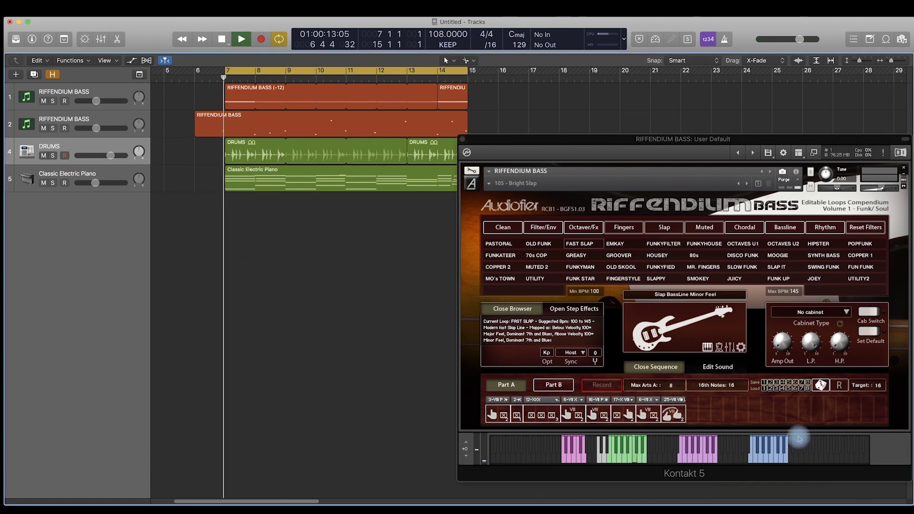
{"action": "left_click", "coordinate": [820, 385]}
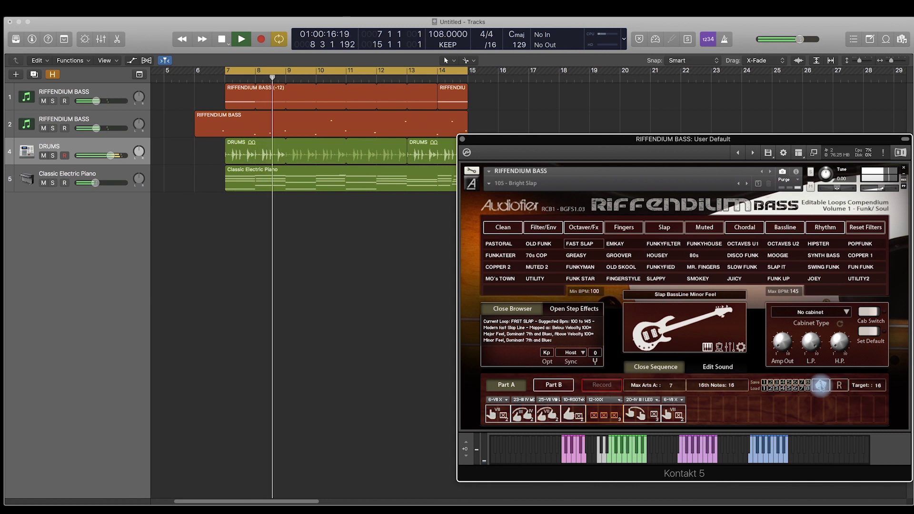
{"action": "left_click", "coordinate": [820, 385]}
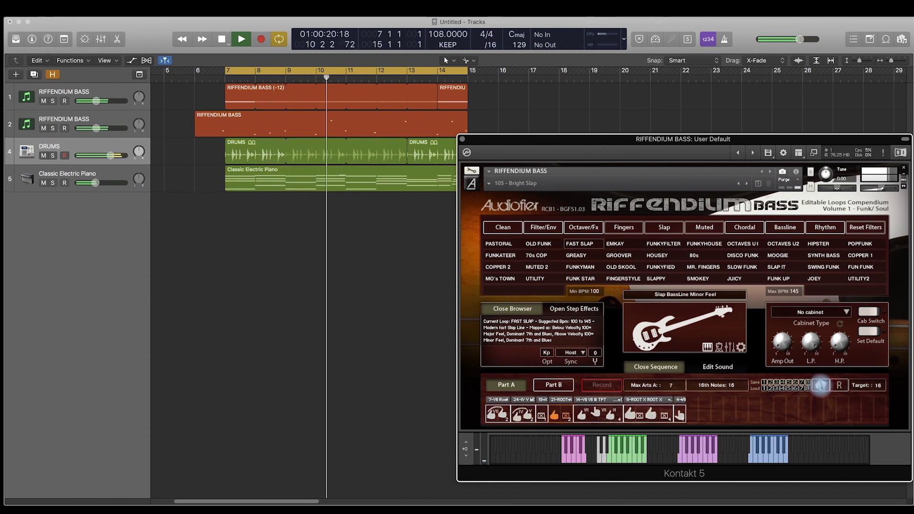
{"action": "left_click", "coordinate": [820, 385]}
{"action": "left_click", "coordinate": [820, 385]}
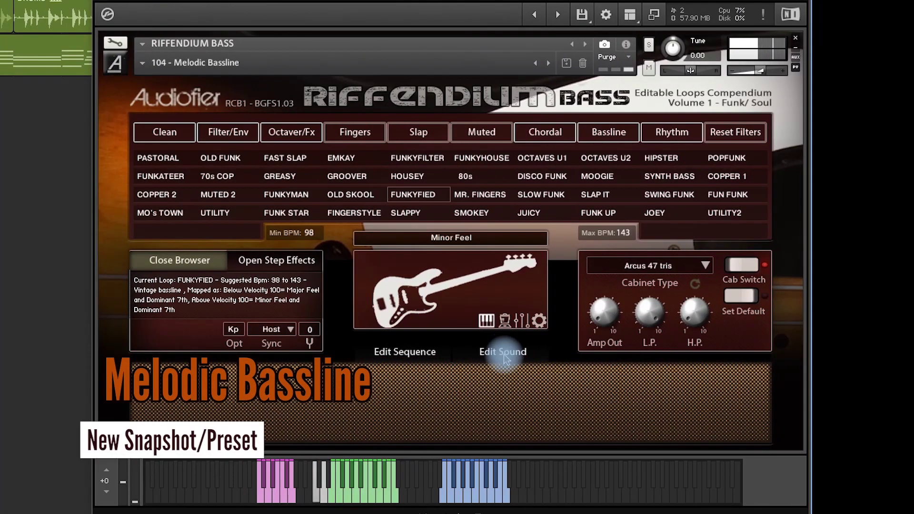
Open the sequence editor for the Melodic Bassline snapshot and load memory sequences 7, 1 and 8 into Part A in turn
{"action": "left_click", "coordinate": [413, 355]}
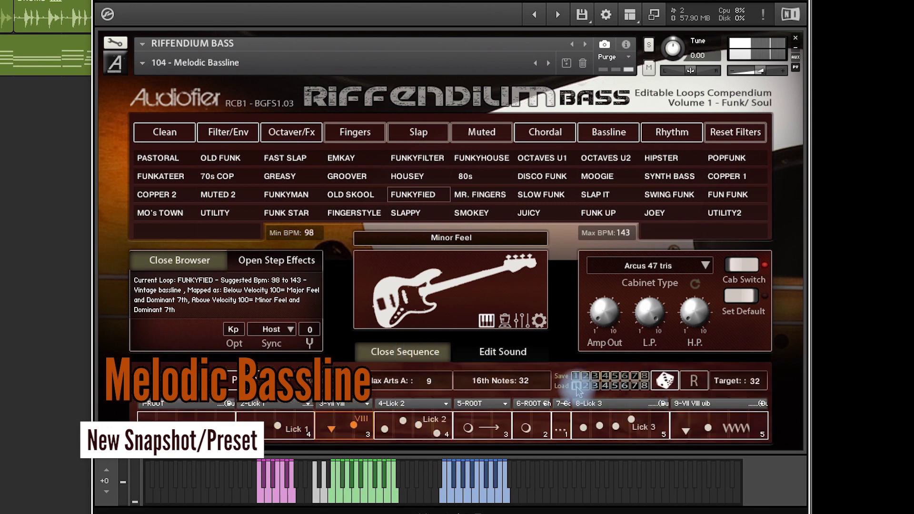
{"action": "left_click", "coordinate": [635, 386]}
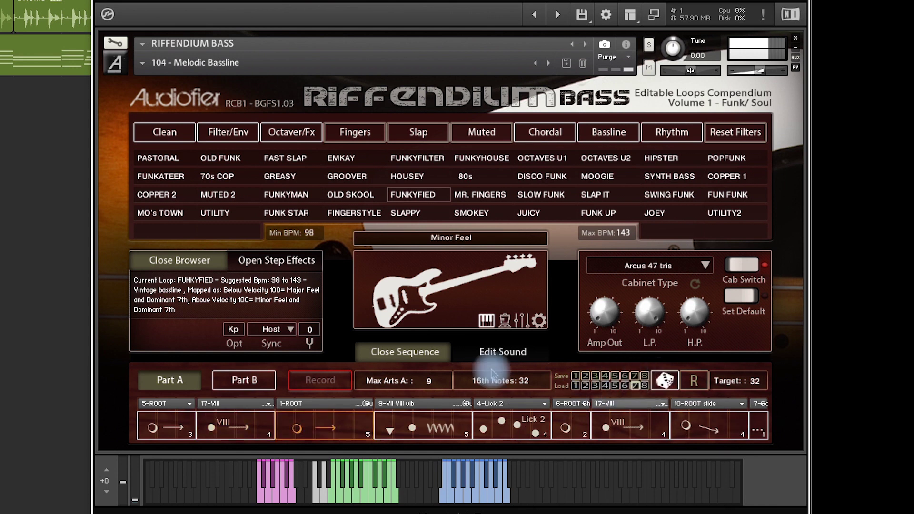
{"action": "left_click", "coordinate": [574, 386]}
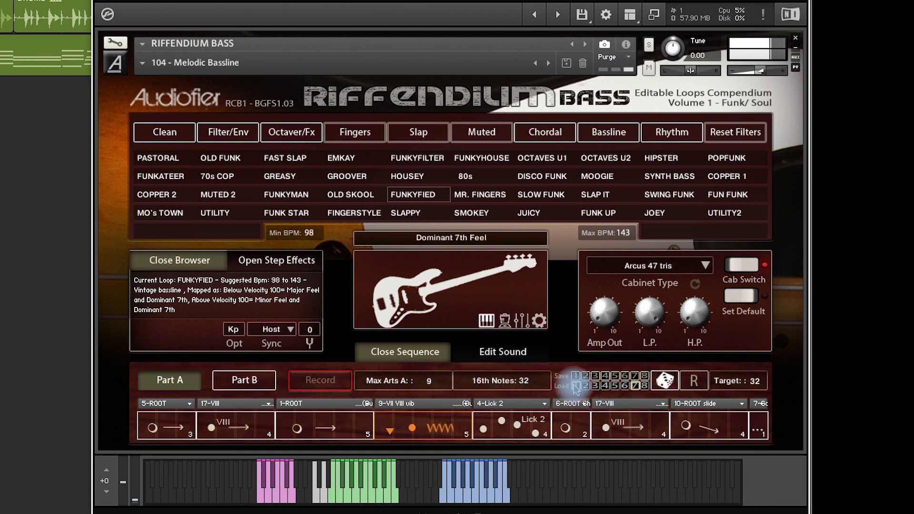
{"action": "left_click", "coordinate": [645, 386]}
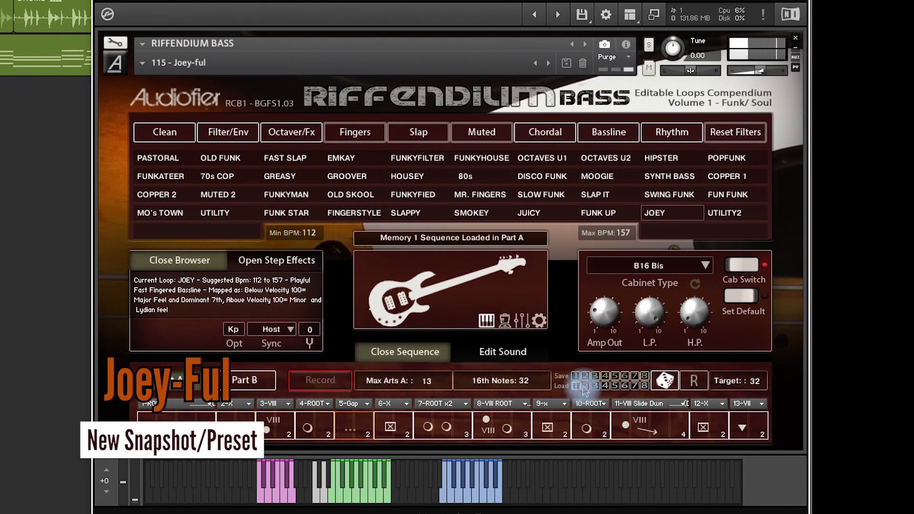
Load memory sequences 2, 3, 4 and 6 into Part A of the Joey-ful snapshot, returning to memory 1 after each
{"action": "left_click", "coordinate": [585, 386]}
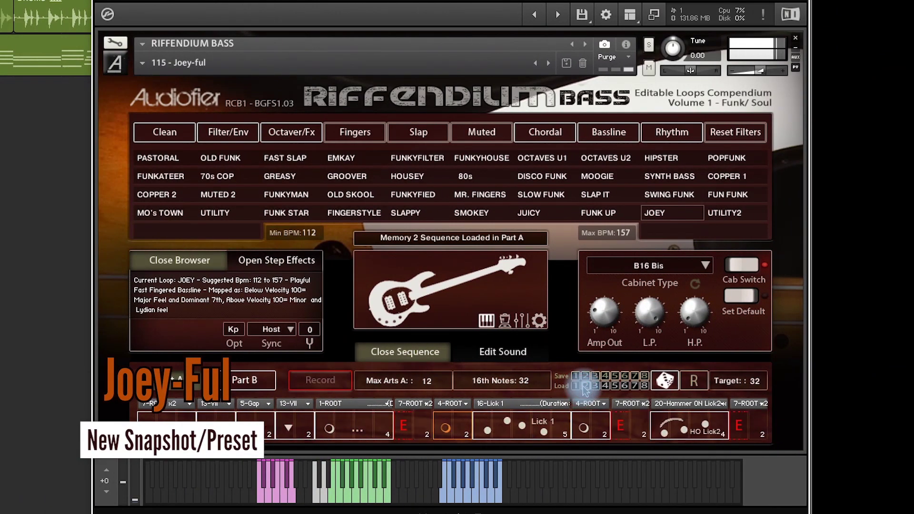
{"action": "left_click", "coordinate": [575, 386]}
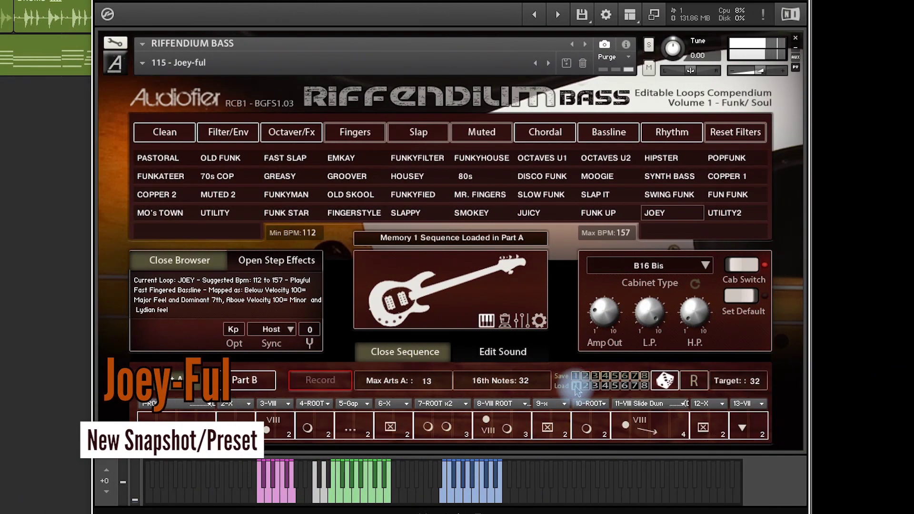
{"action": "left_click", "coordinate": [595, 386]}
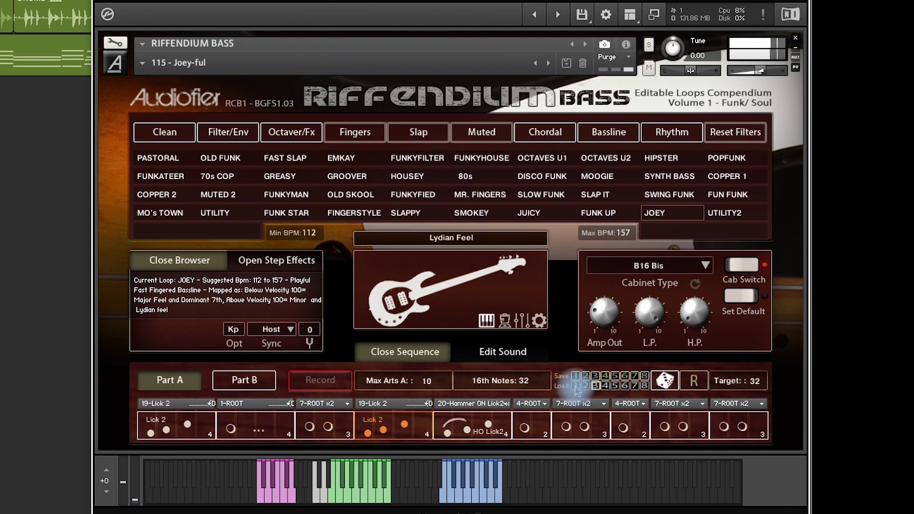
{"action": "left_click", "coordinate": [575, 387]}
{"action": "left_click", "coordinate": [605, 386]}
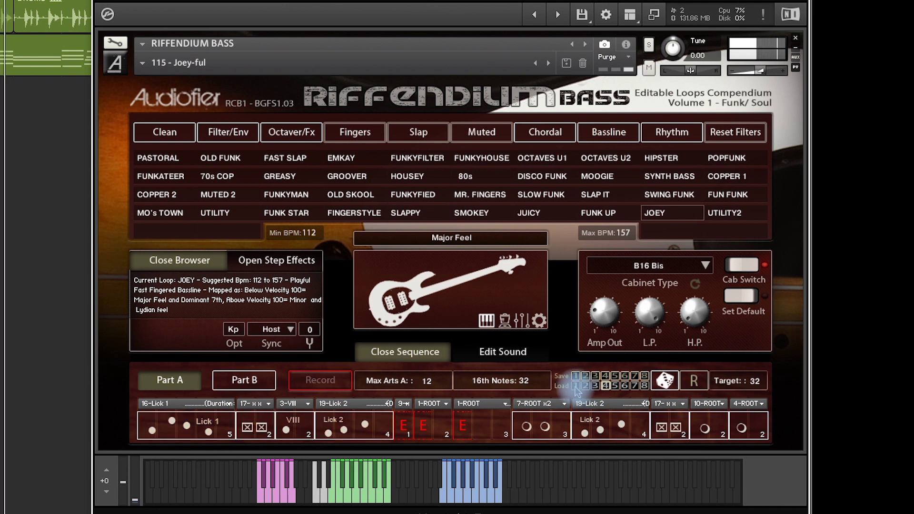
{"action": "left_click", "coordinate": [576, 386]}
{"action": "left_click", "coordinate": [625, 386]}
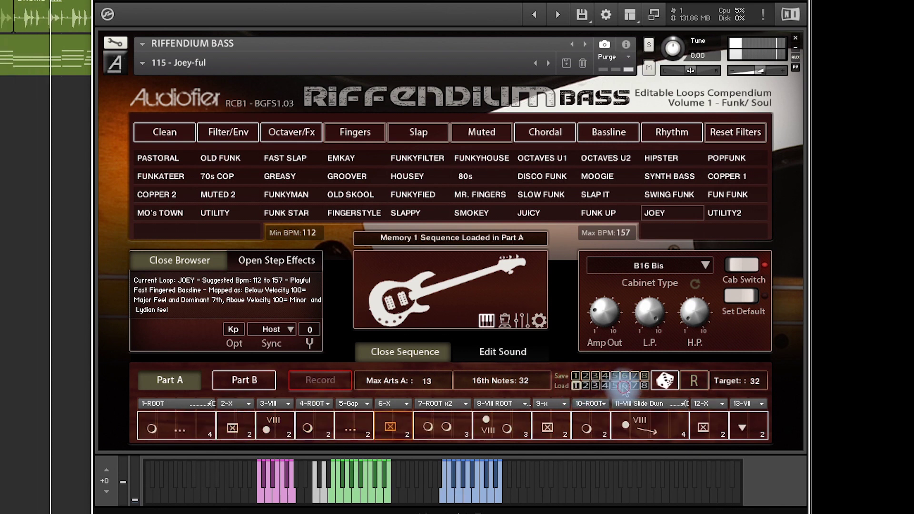
{"action": "left_click", "coordinate": [576, 386]}
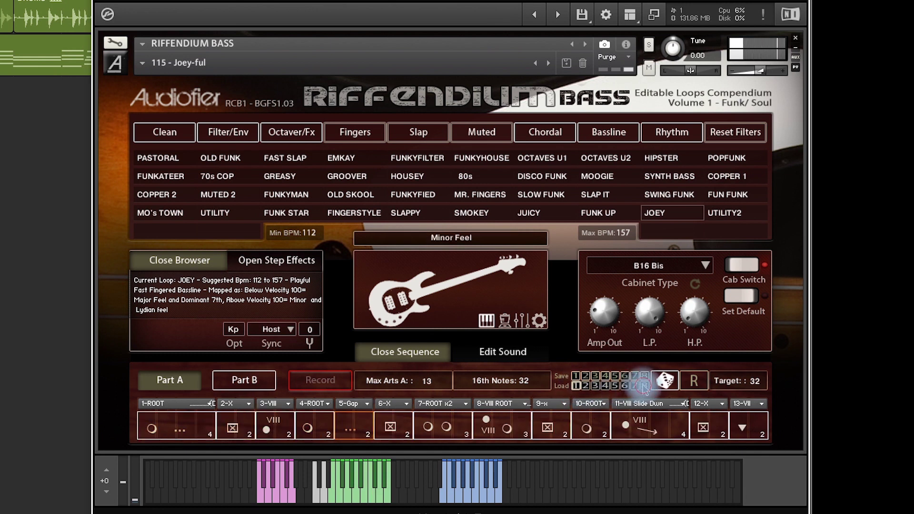
Open the sound editing controls, switch off the cabinet and adjust the Amp Out level
{"action": "left_click", "coordinate": [495, 352]}
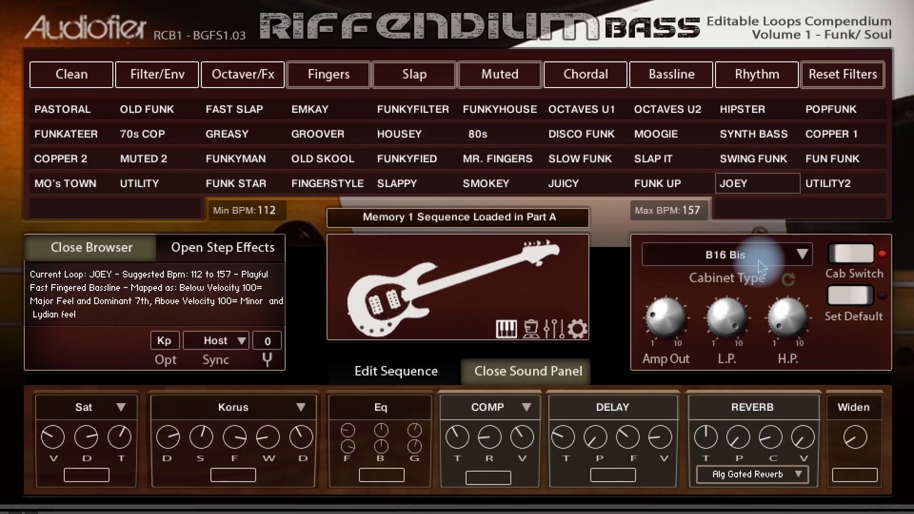
{"action": "left_click", "coordinate": [838, 261]}
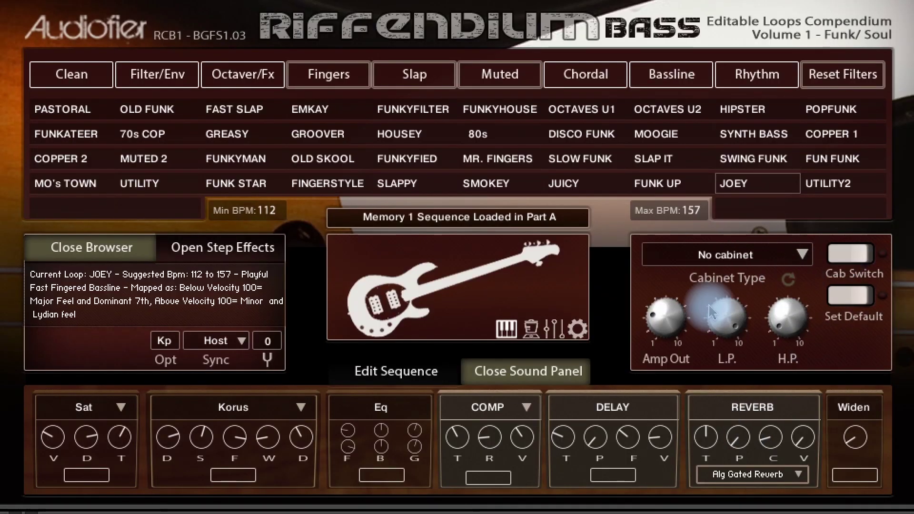
{"action": "left_click_drag", "start_coordinate": [665, 315], "coordinate": [666, 328]}
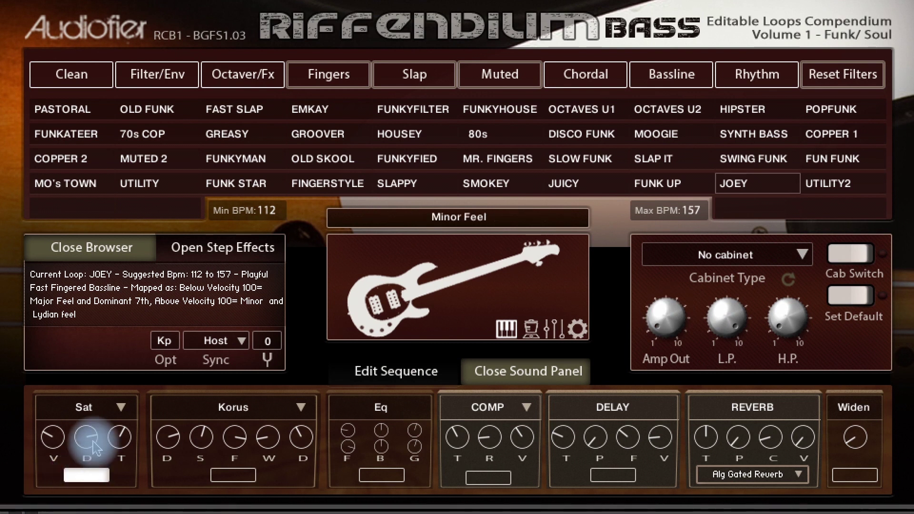
Enable the Sat and Korus effects, lower the saturation drive, and adjust the Korus dry level and saturation volume
{"action": "mouse_move", "coordinate": [96, 447]}
{"action": "left_mouse_down"}
{"action": "mouse_move", "coordinate": [81, 450]}
{"action": "mouse_move", "coordinate": [79, 441]}
{"action": "left_mouse_up"}
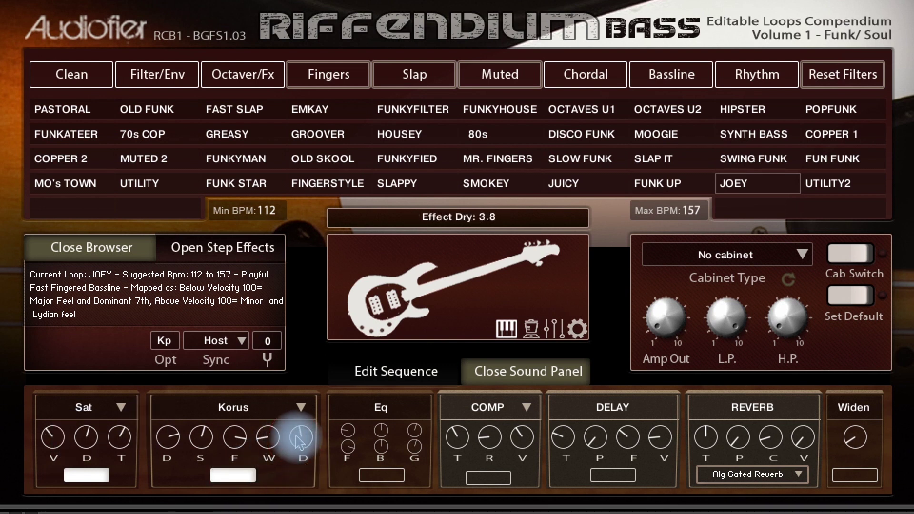
{"action": "left_click_drag", "start_coordinate": [297, 439], "coordinate": [298, 445]}
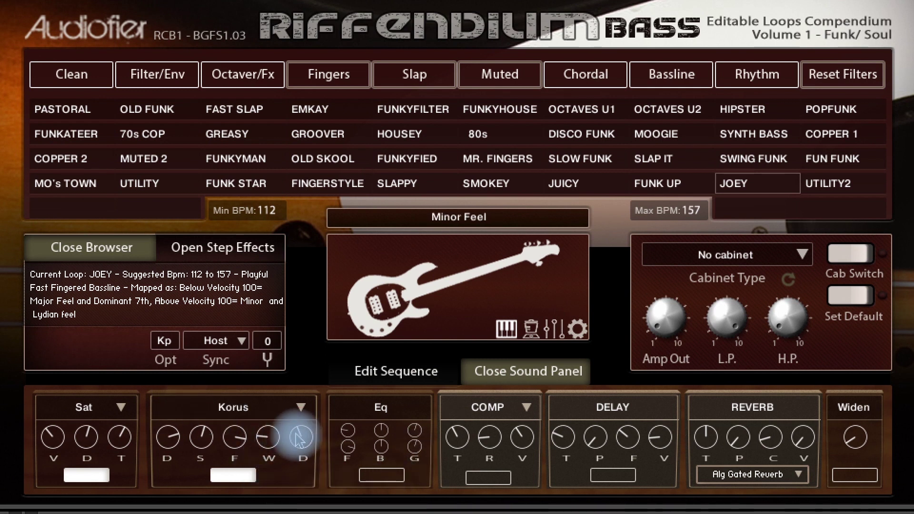
{"action": "left_click", "coordinate": [53, 440]}
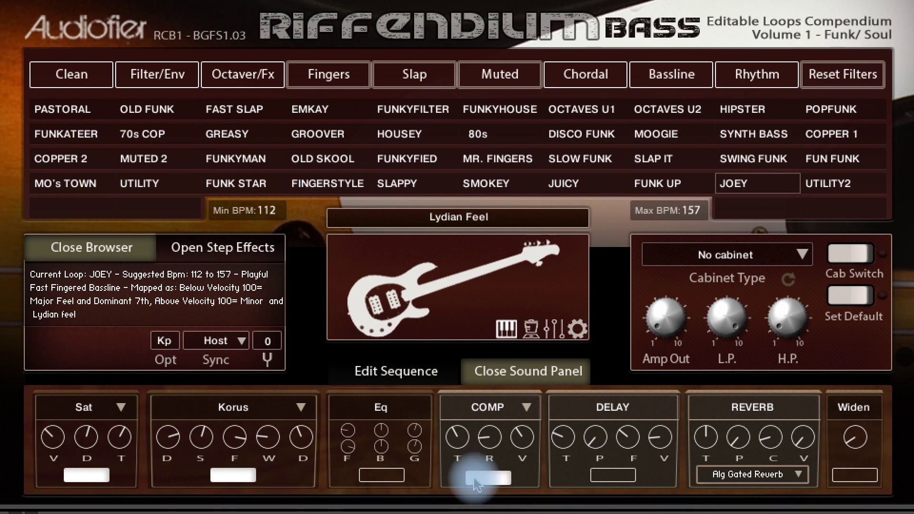
Adjust the ratio and makeup gain of the enabled master compressor and switch on the Eq
{"action": "left_click", "coordinate": [486, 430]}
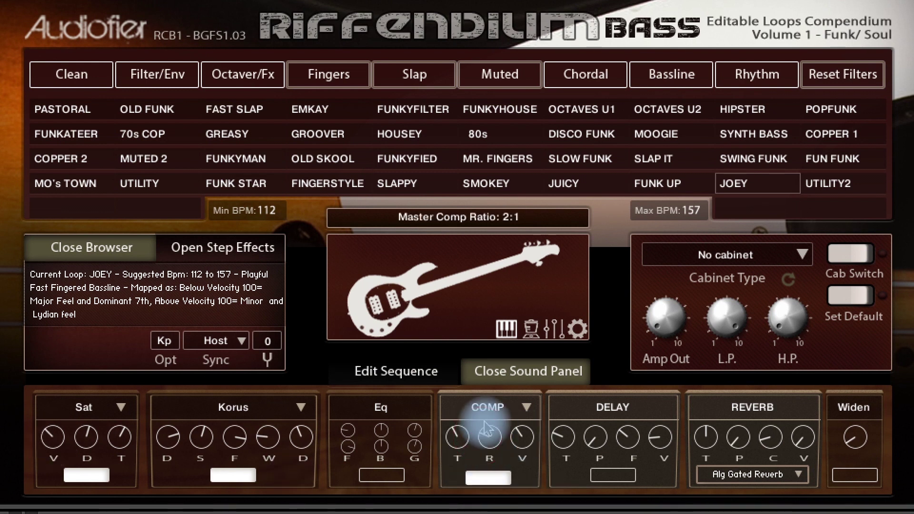
{"action": "left_click", "coordinate": [522, 435]}
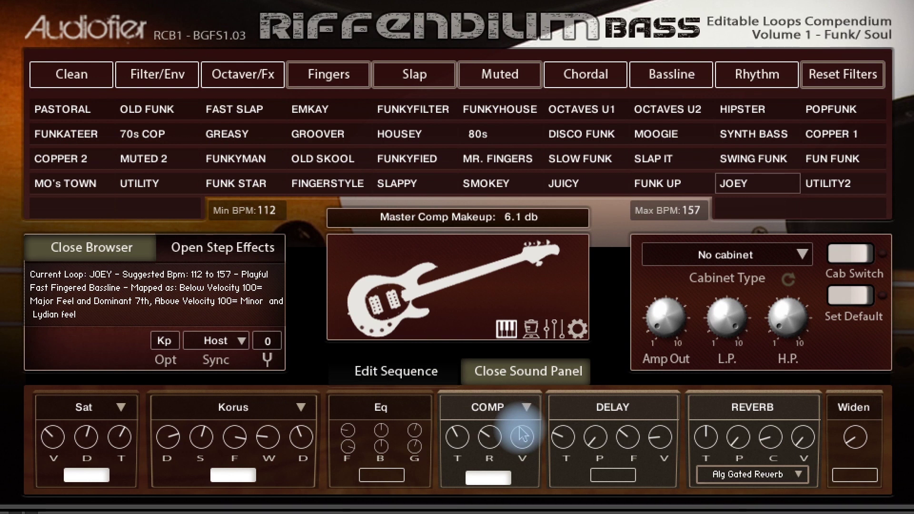
{"action": "left_click", "coordinate": [524, 435]}
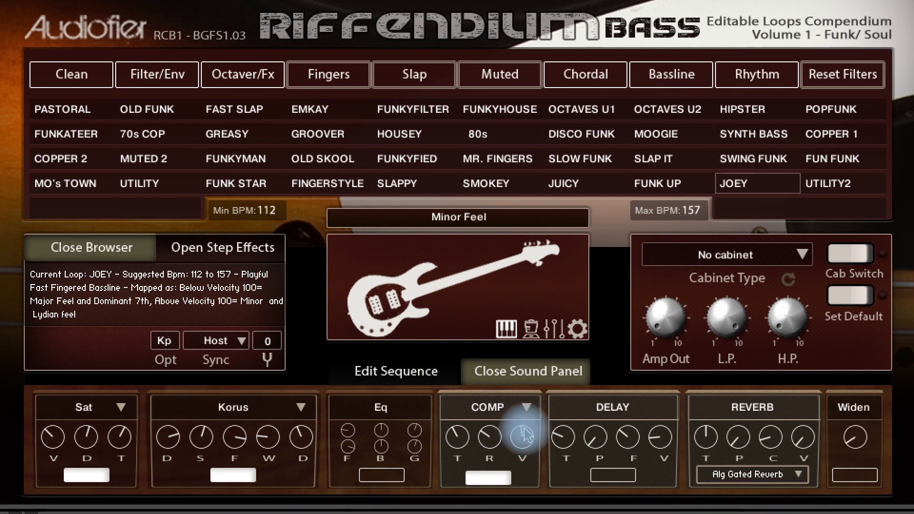
{"action": "left_click", "coordinate": [374, 475]}
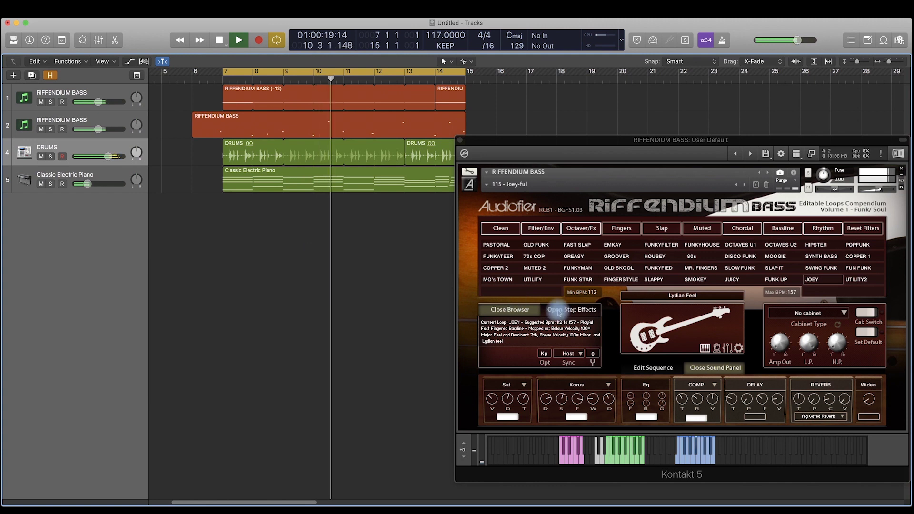
Reopen the JOEY sequence editor, load memory sequence 4 into Part A and randomize the sequence while the arrangement plays
{"action": "left_click", "coordinate": [632, 367]}
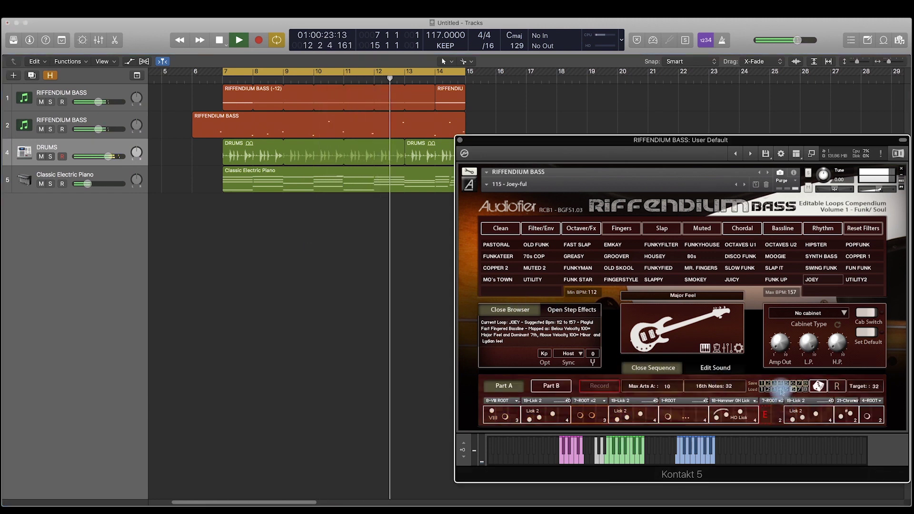
{"action": "left_click", "coordinate": [817, 386]}
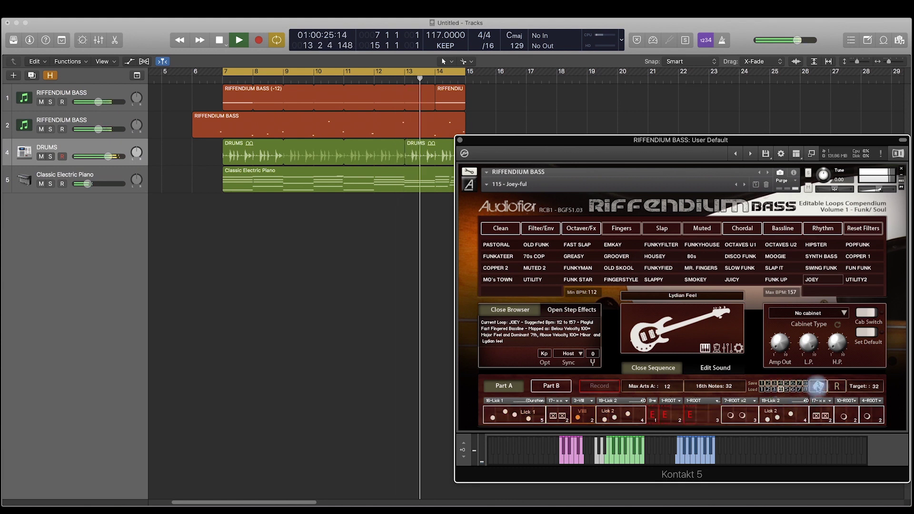
{"action": "left_click", "coordinate": [817, 386]}
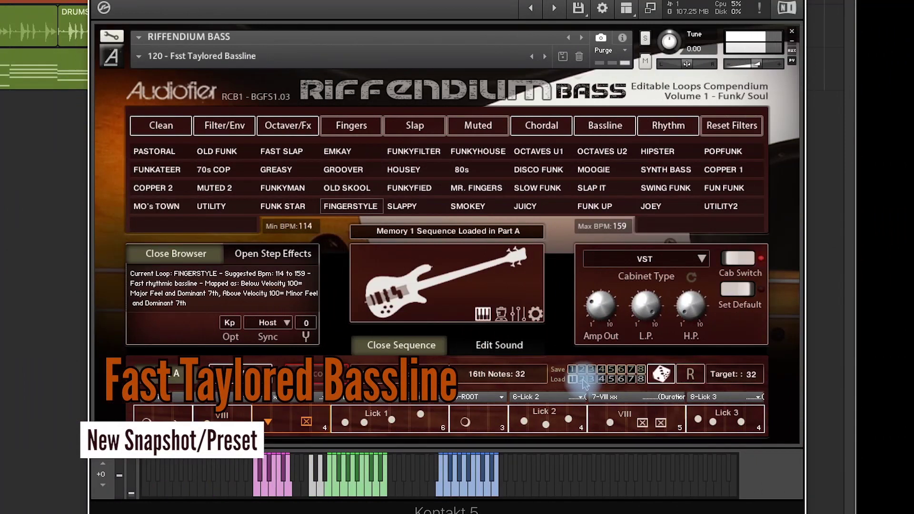
Load memory sequences 6, 1 and 8 in turn for the Fsst Taylored Bassline snapshot while the arrangement plays
{"action": "left_click", "coordinate": [621, 379]}
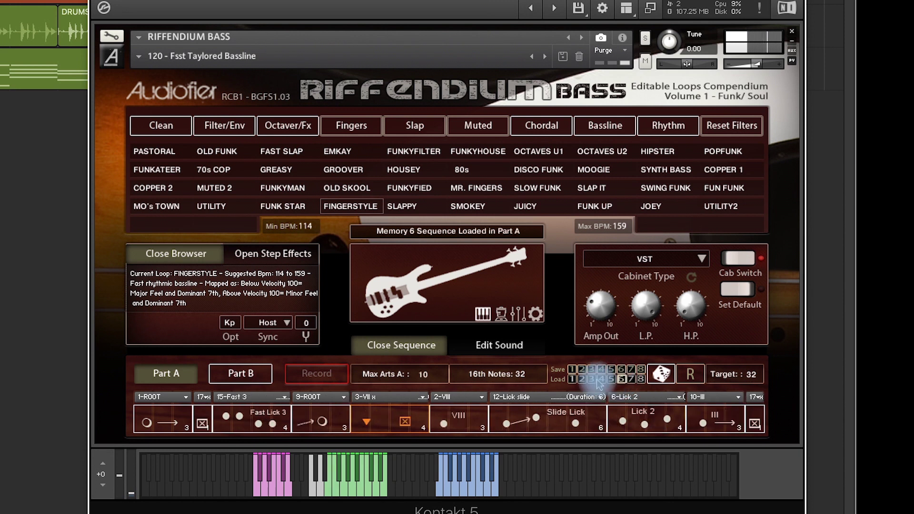
{"action": "left_click", "coordinate": [573, 379]}
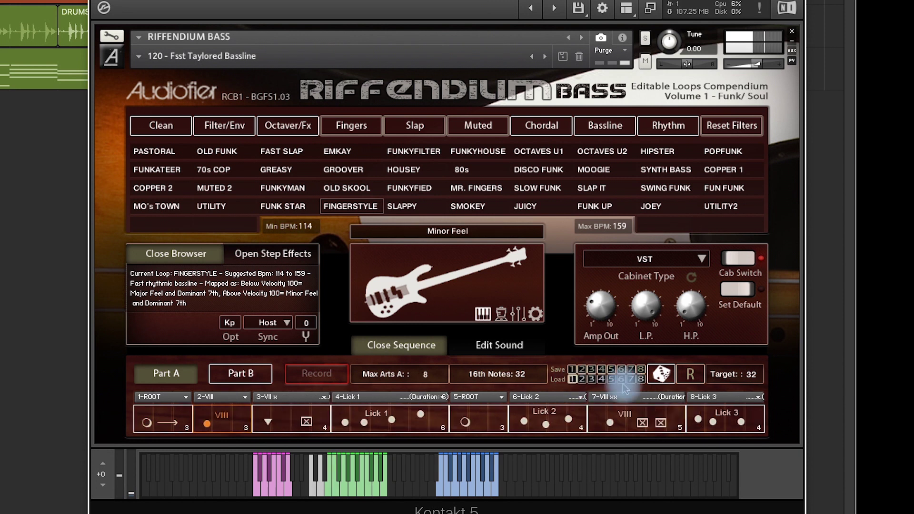
{"action": "left_click", "coordinate": [641, 380]}
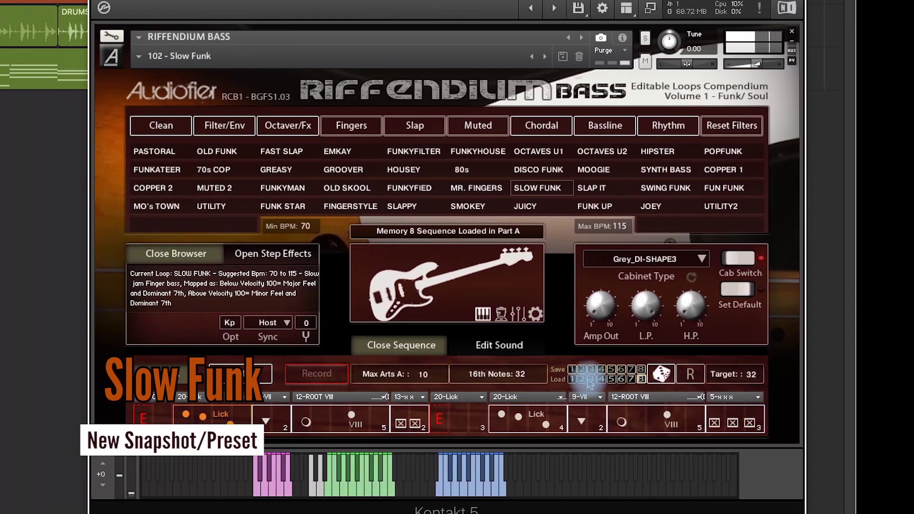
Alternate the Slow Funk snapshot between memory sequences 1, 8, 4, 8, 5 and 7 in Part A during playback
{"action": "left_click", "coordinate": [572, 380]}
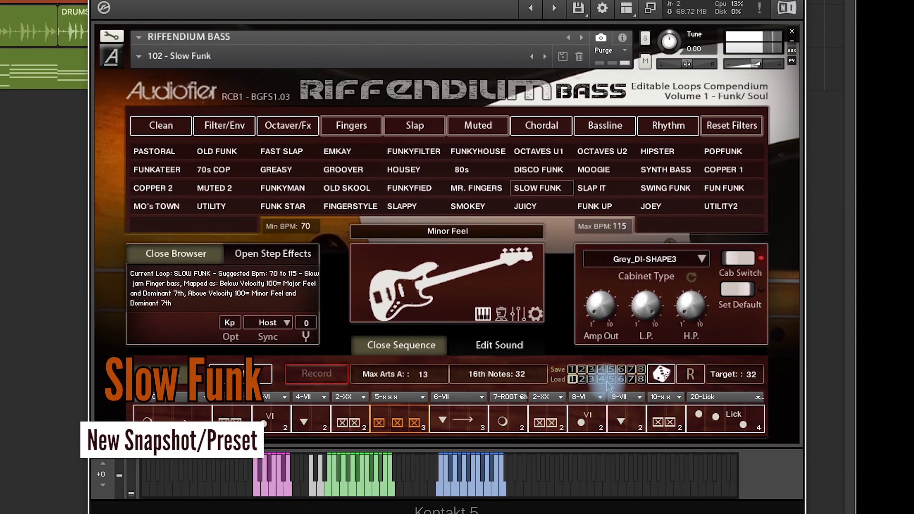
{"action": "left_click", "coordinate": [641, 379]}
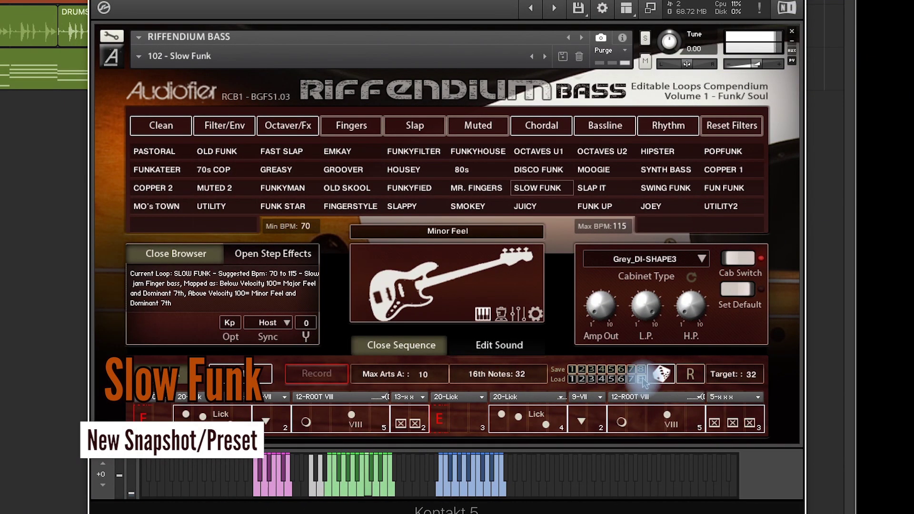
{"action": "left_click", "coordinate": [601, 379]}
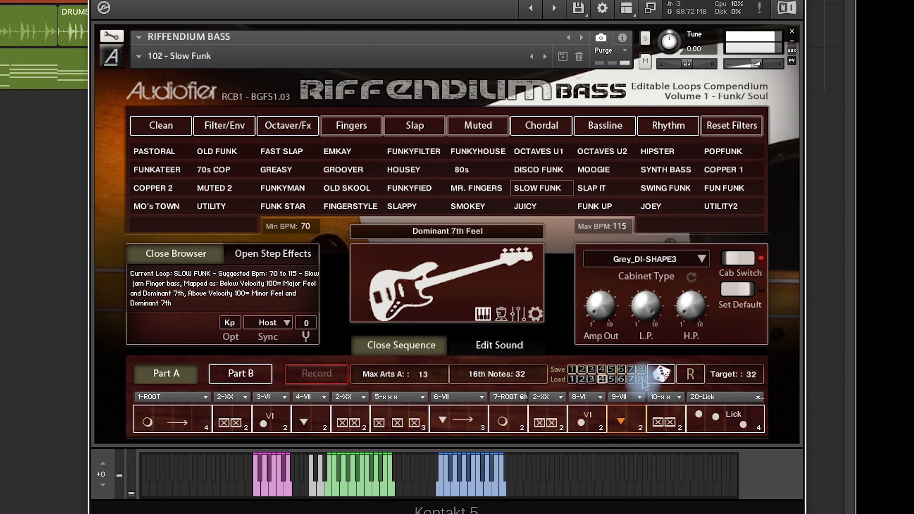
{"action": "left_click", "coordinate": [641, 379]}
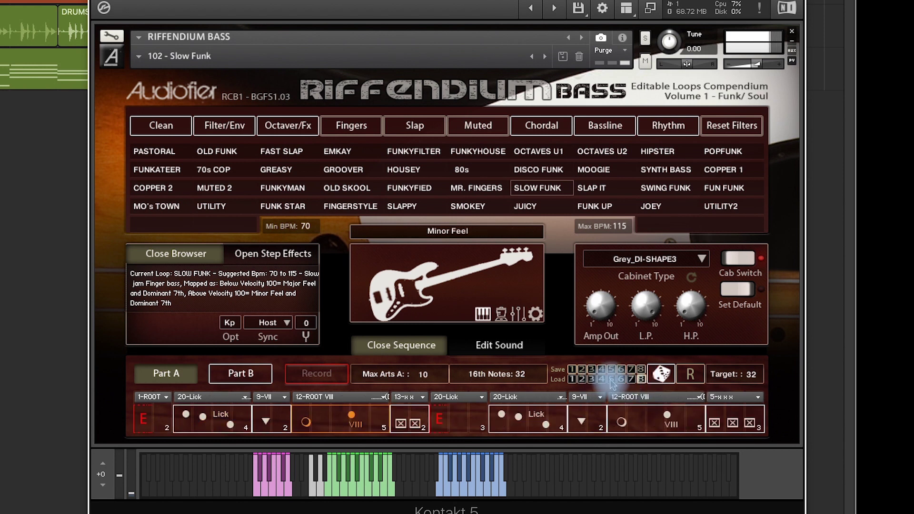
{"action": "left_click", "coordinate": [611, 380]}
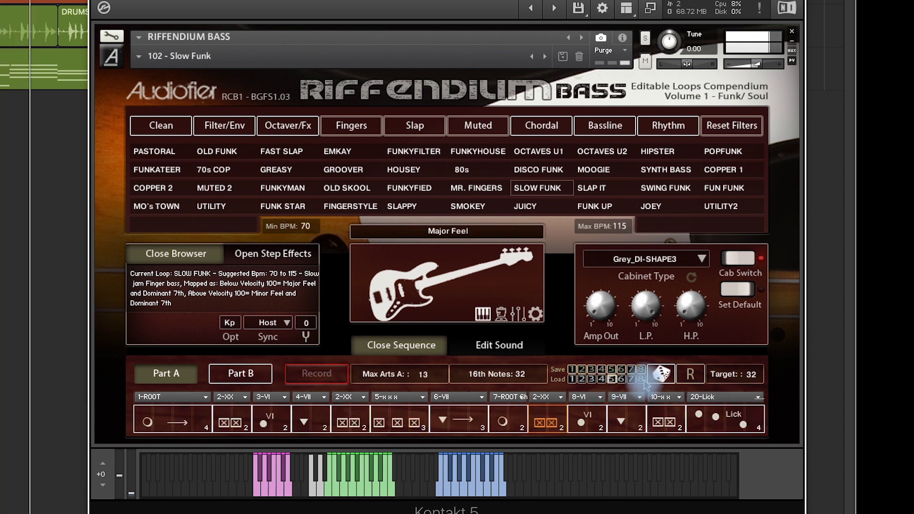
{"action": "left_click", "coordinate": [631, 379]}
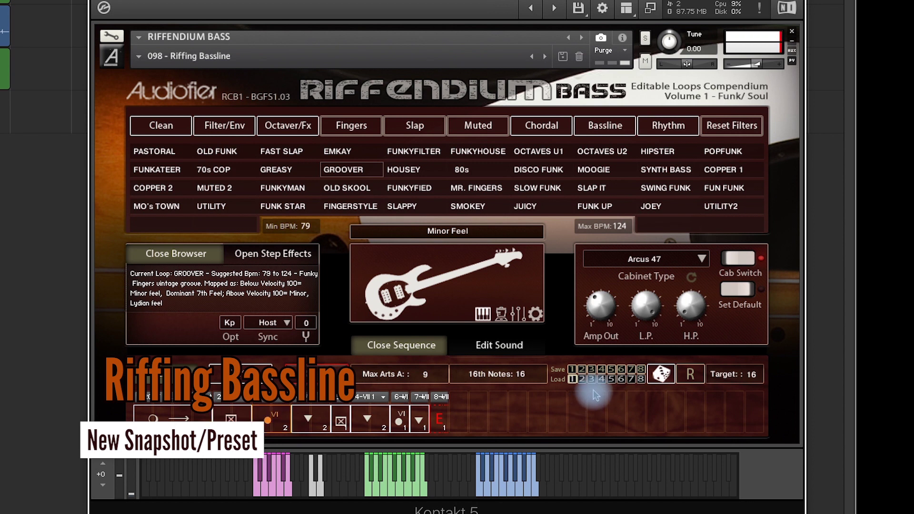
Switch the Riffing Bassline snapshot between memory sequences 3, 1, 4, 1, 7, 1 and 3 in Part A
{"action": "left_click", "coordinate": [591, 379]}
{"action": "left_click", "coordinate": [573, 378]}
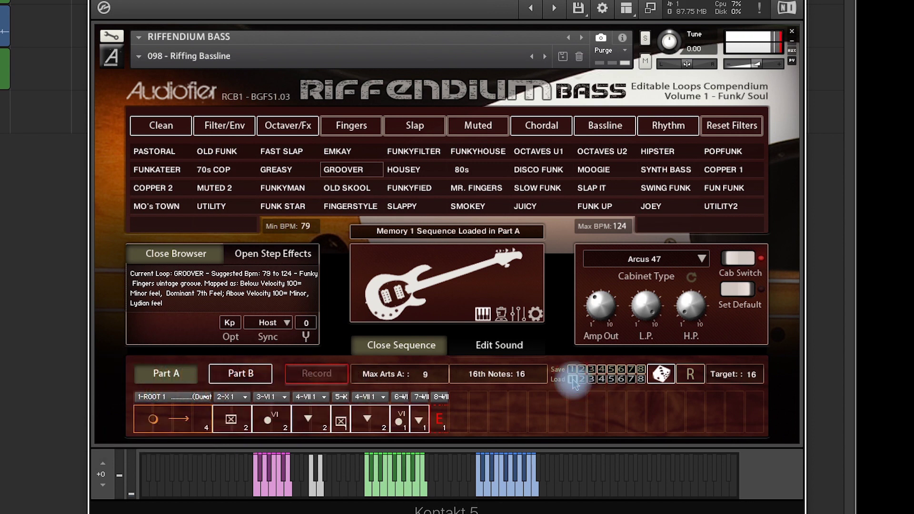
{"action": "left_click", "coordinate": [601, 379]}
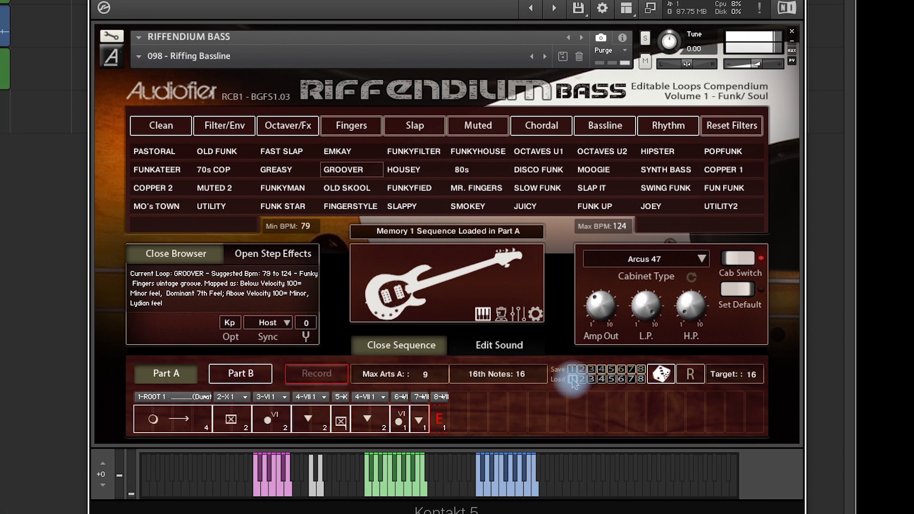
{"action": "left_click", "coordinate": [573, 380]}
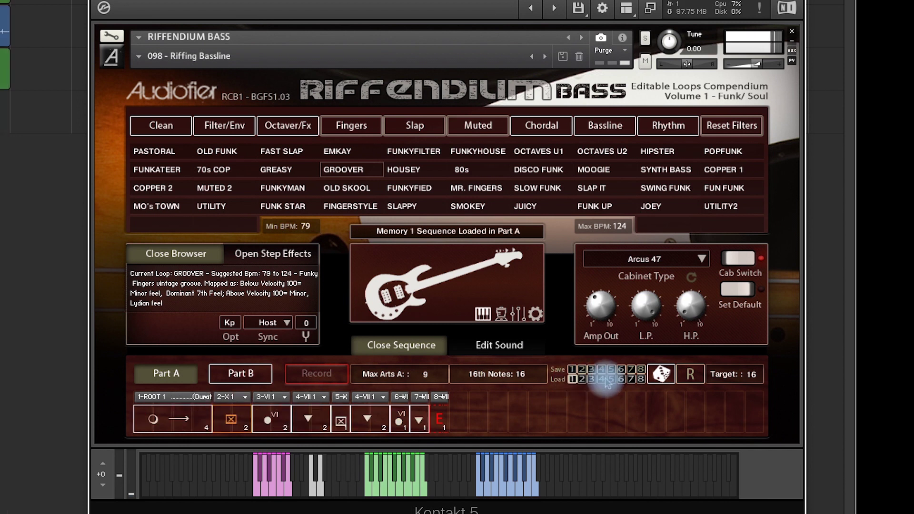
{"action": "left_click", "coordinate": [631, 379]}
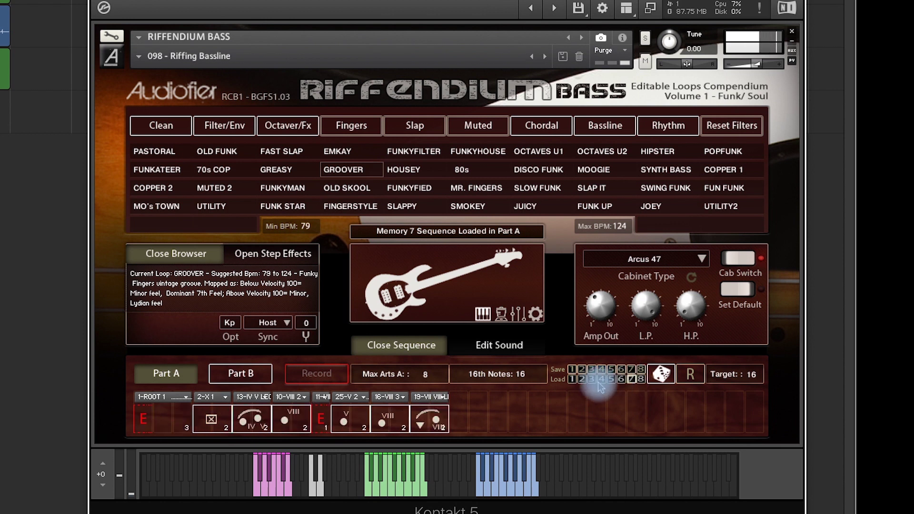
{"action": "left_click", "coordinate": [572, 379]}
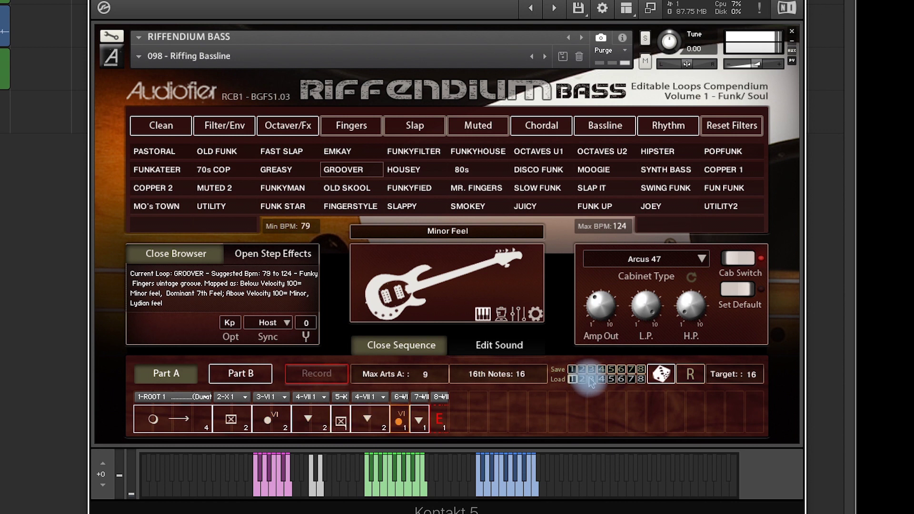
{"action": "left_click", "coordinate": [591, 379]}
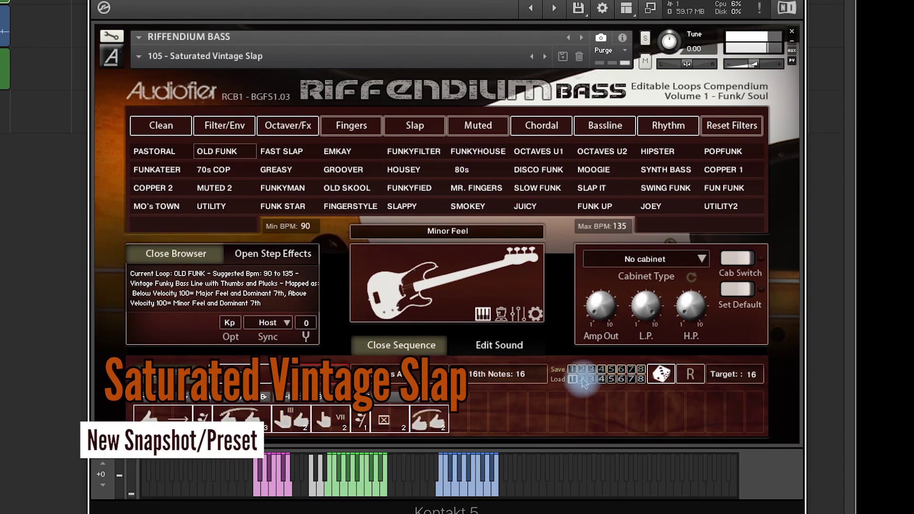
Load memory sequences 2 and 4 of Saturated Vintage Slap, randomize the sequence twice and load memory sequence 8
{"action": "left_click", "coordinate": [582, 379]}
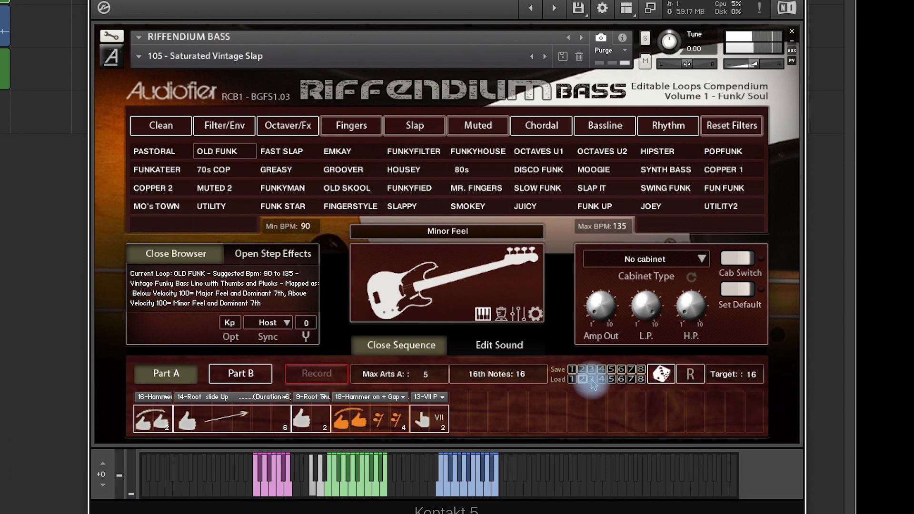
{"action": "left_click", "coordinate": [602, 380]}
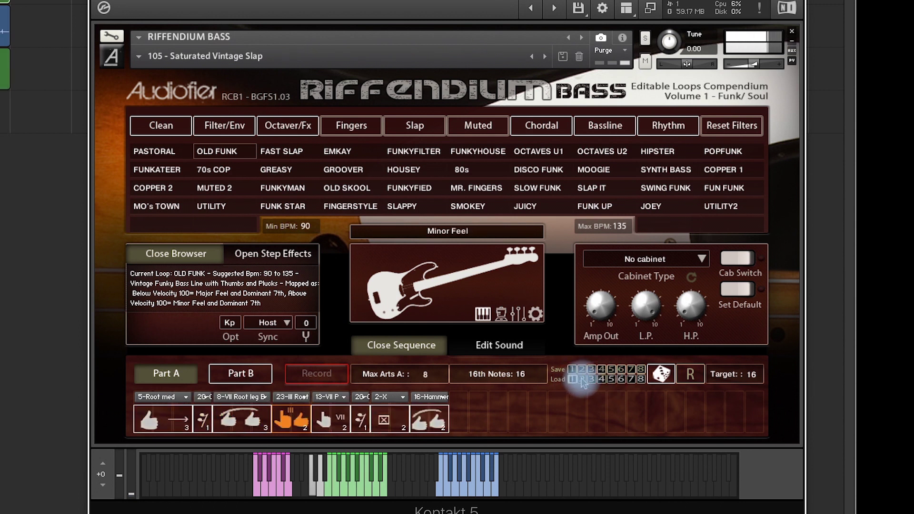
{"action": "left_click", "coordinate": [660, 374]}
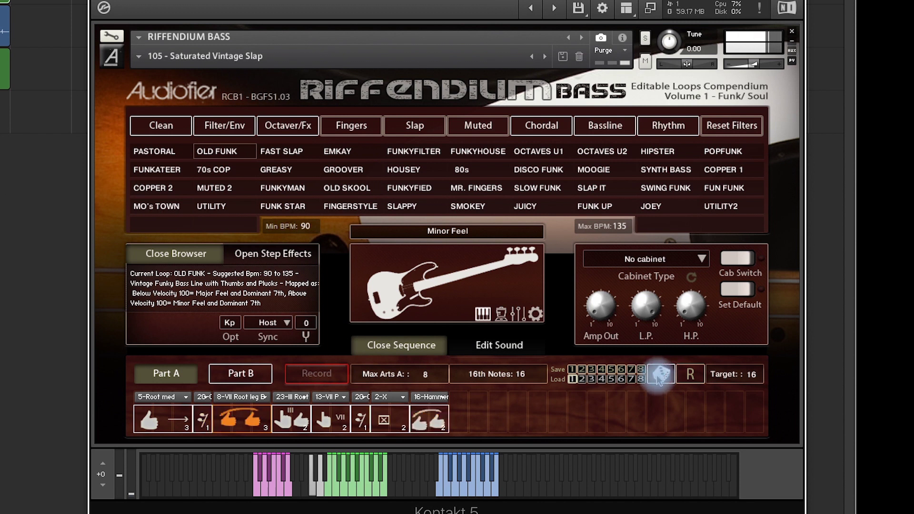
{"action": "left_click", "coordinate": [661, 374]}
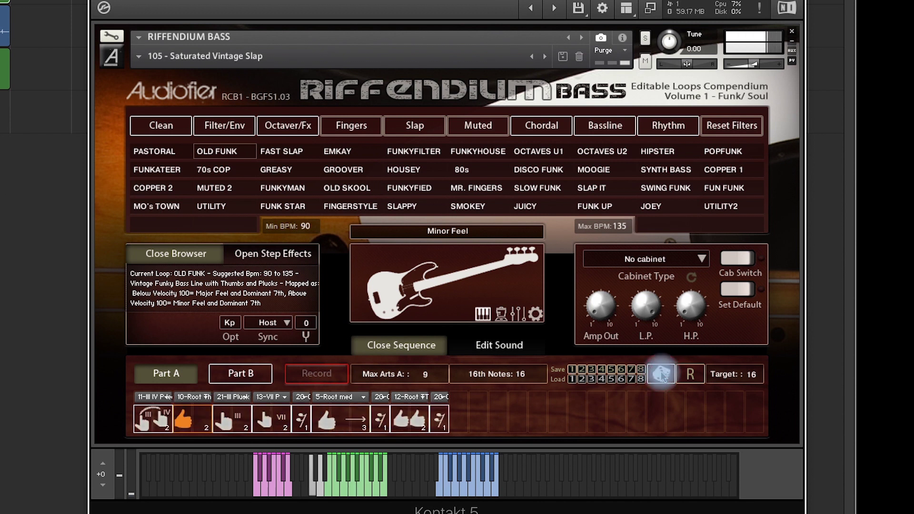
{"action": "left_click", "coordinate": [641, 379]}
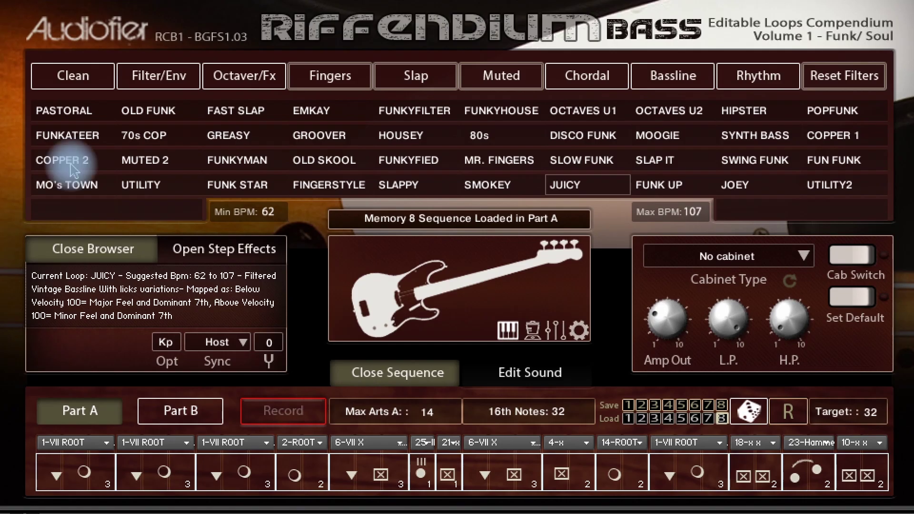
Reset the master, step and convolver effects, then reopen the loop browser and load the GROOVER loop
{"action": "left_click", "coordinate": [619, 36]}
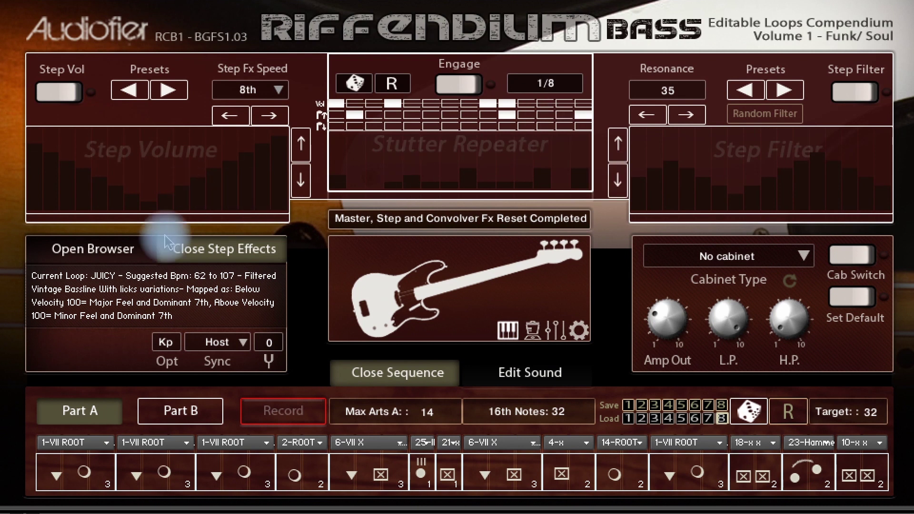
{"action": "left_click", "coordinate": [92, 249]}
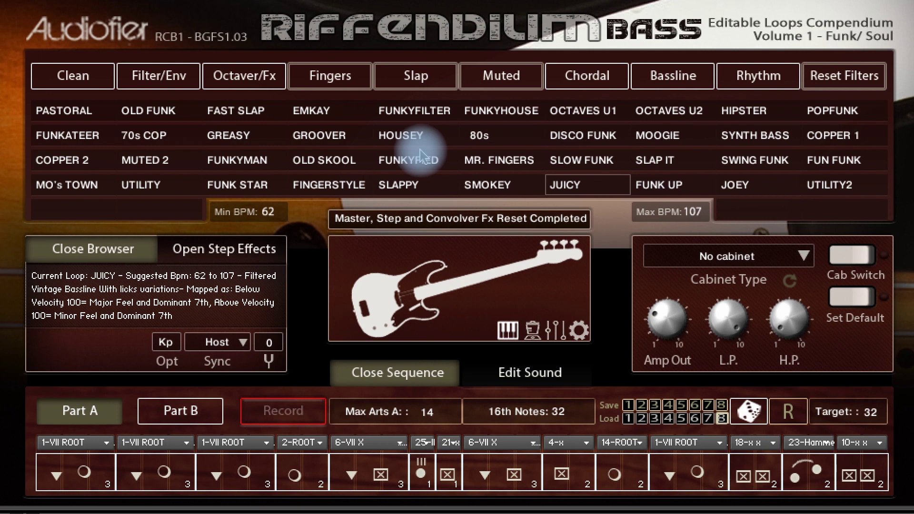
{"action": "left_click", "coordinate": [317, 135]}
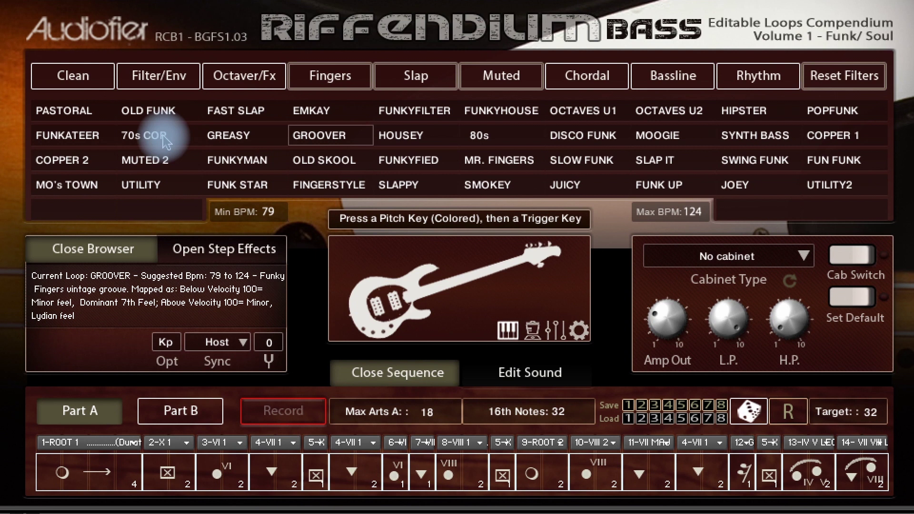
Filter the loop list by Clean, Filter/Env and Octaver/Fx, reset the filters, and check the Slap and Fingers categories
{"action": "left_click", "coordinate": [75, 76]}
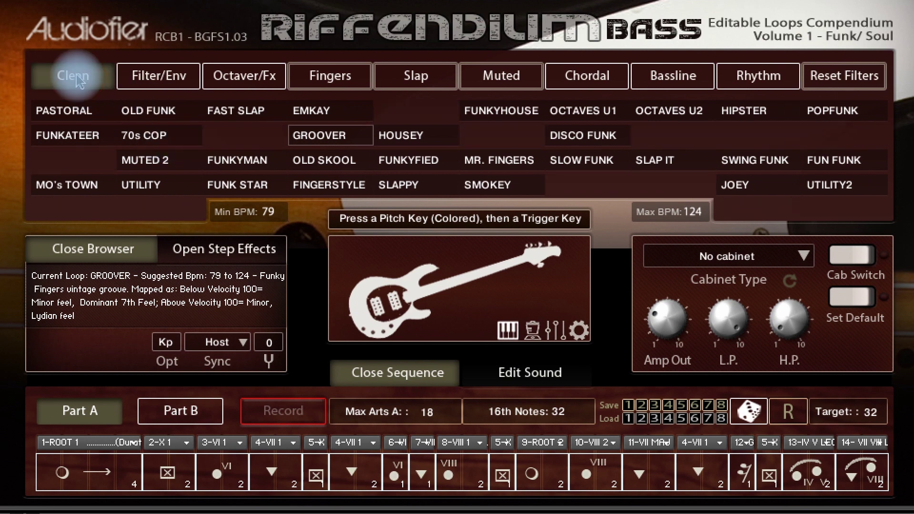
{"action": "left_click", "coordinate": [143, 76]}
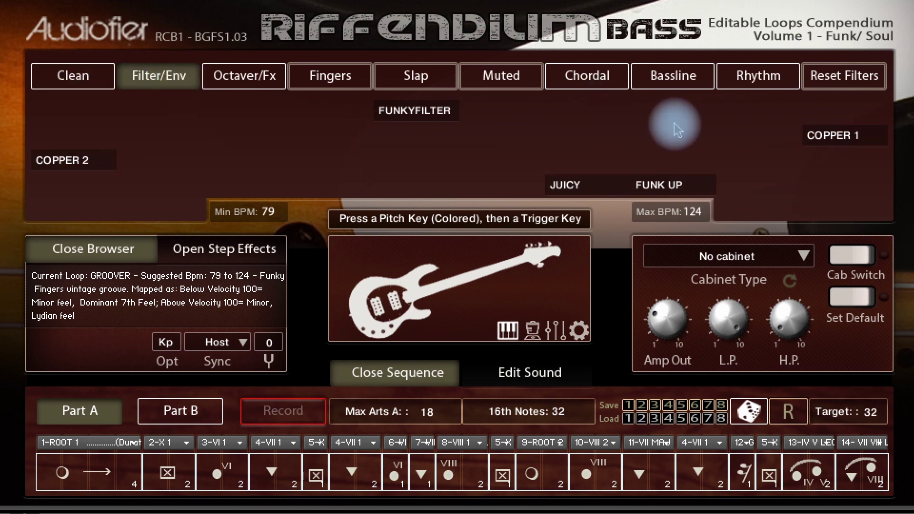
{"action": "left_click", "coordinate": [266, 80]}
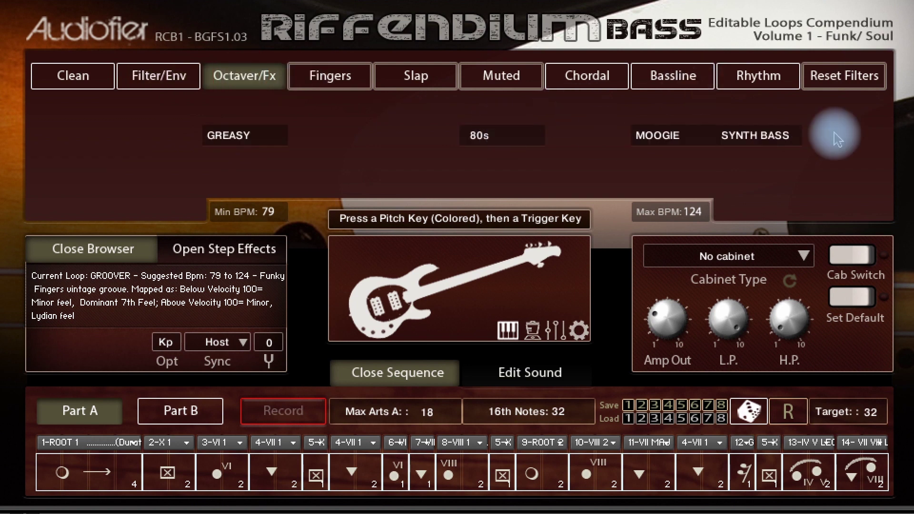
{"action": "left_click", "coordinate": [843, 75]}
{"action": "left_click", "coordinate": [416, 76]}
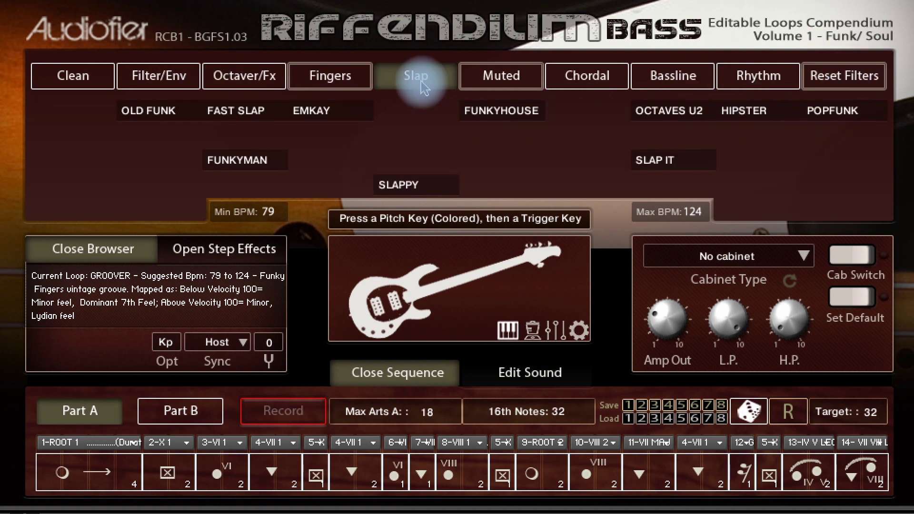
{"action": "left_click", "coordinate": [333, 74]}
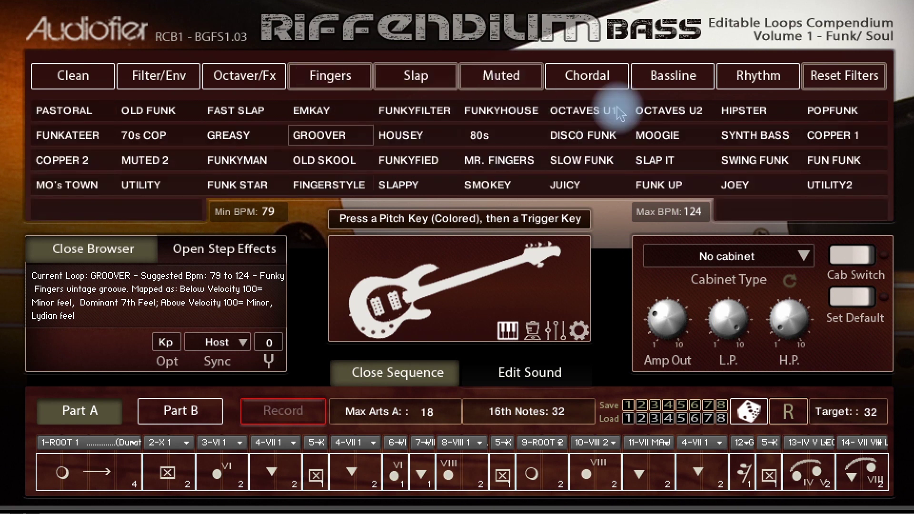
Filter the loops by Chordal, Bassline and Rhythm, and load OCTAVES U1 from the Rhythm loops
{"action": "left_click", "coordinate": [598, 84]}
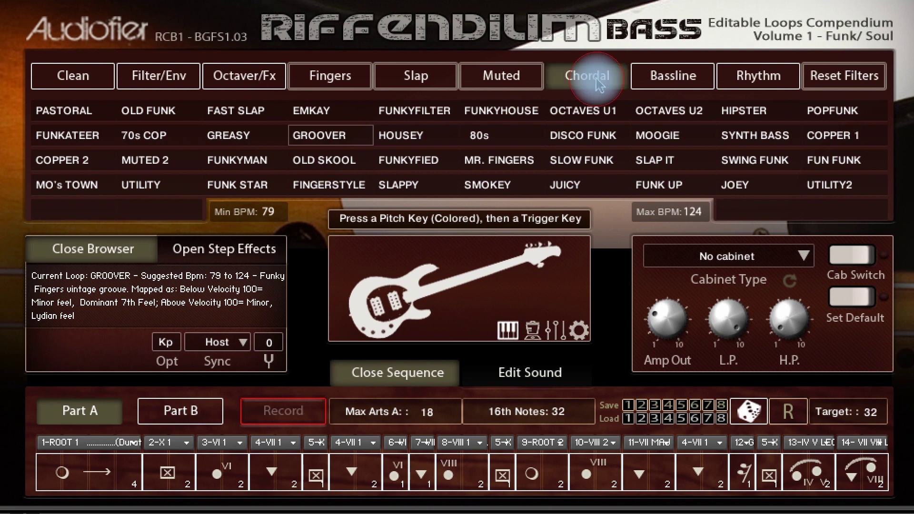
{"action": "left_click", "coordinate": [676, 76]}
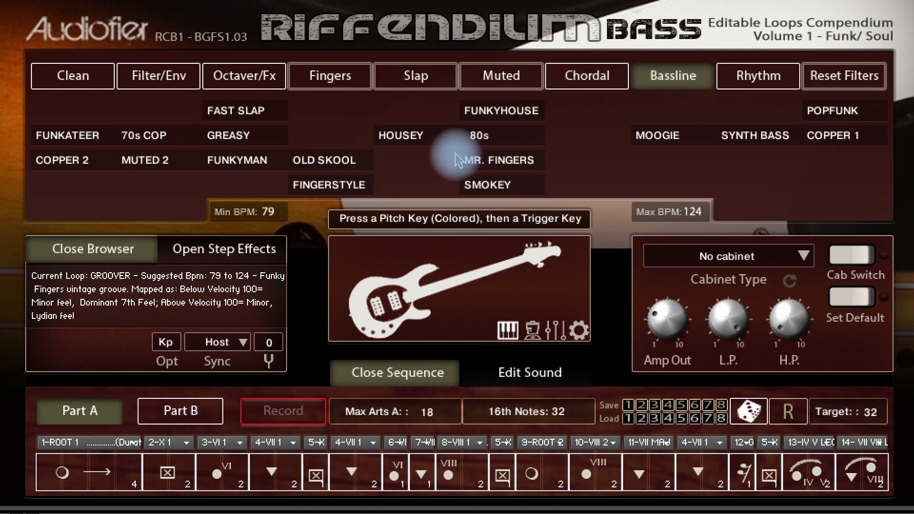
{"action": "left_click", "coordinate": [758, 76]}
{"action": "left_click", "coordinate": [590, 113]}
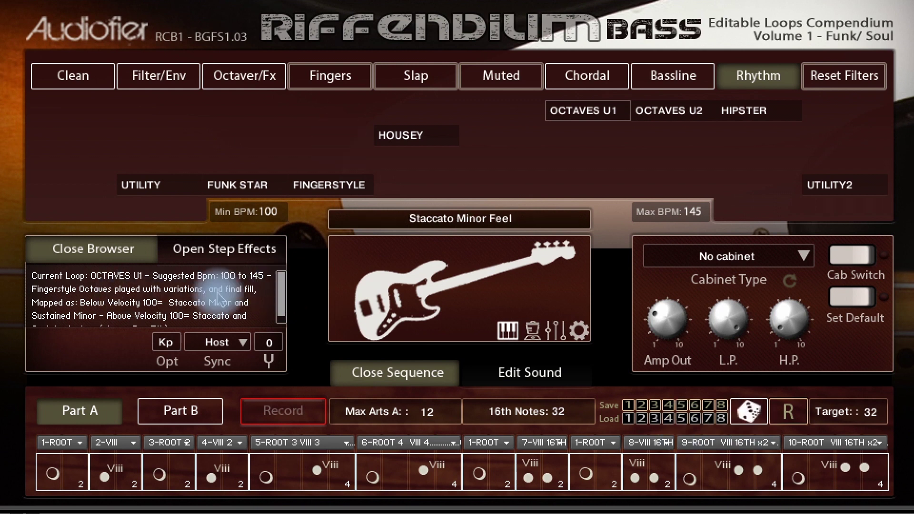
Read the rest of the OCTAVES U1 description and audition one key each in the green and blue keyboard ranges
{"action": "scroll", "coordinate": [283, 298], "scroll_direction": "down", "scroll_amount": 1}
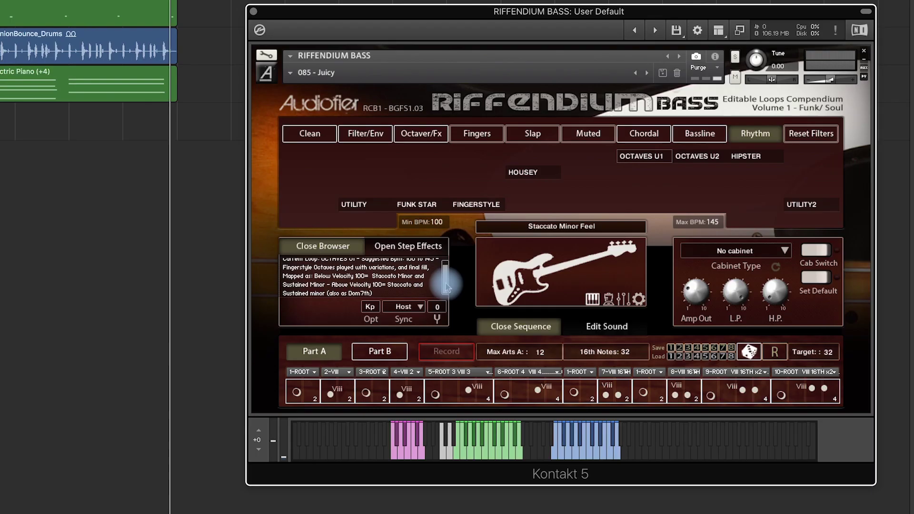
{"action": "left_click", "coordinate": [493, 459]}
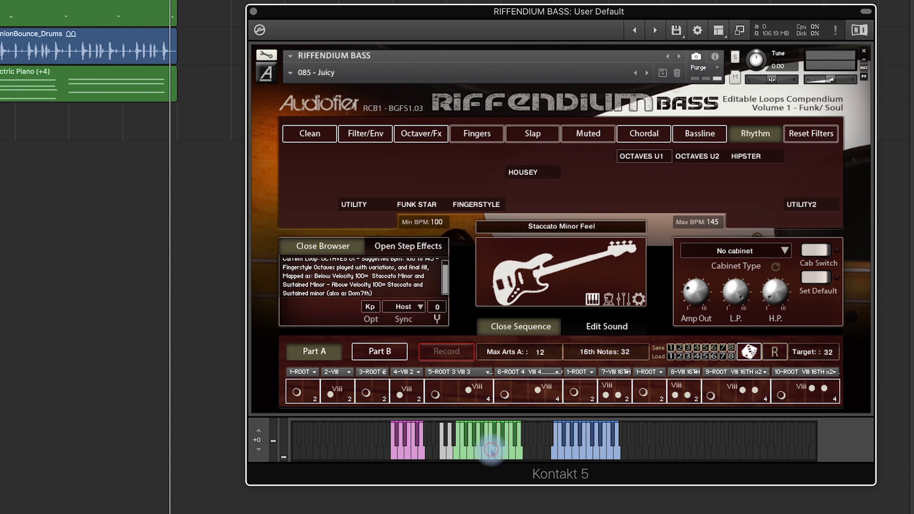
{"action": "left_click", "coordinate": [590, 455]}
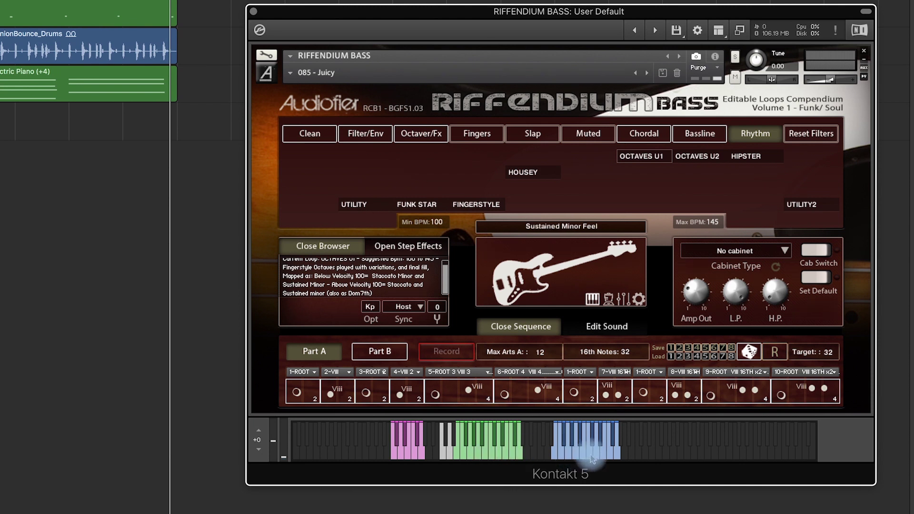
{"action": "left_click", "coordinate": [37, 11]}
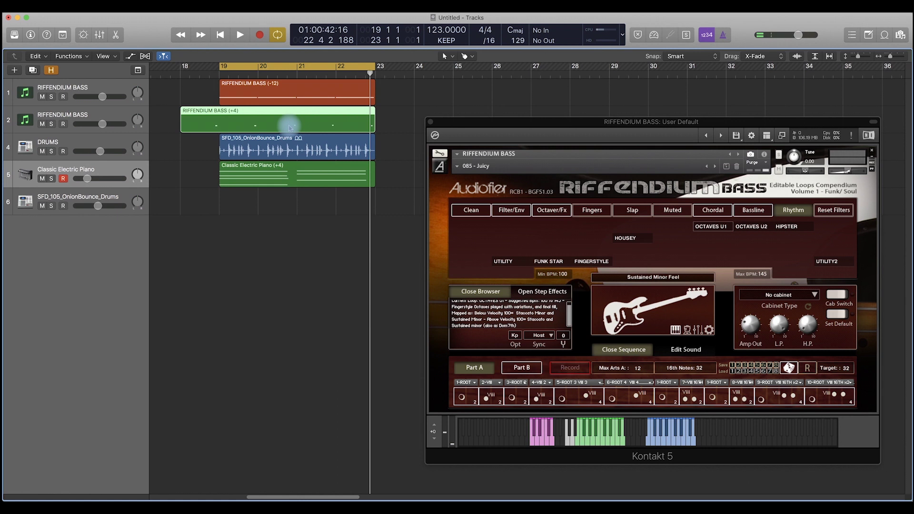
View the notes of the second RIFFENDIUM BASS region in the Piano Roll, close the editor and play the loop
{"action": "key", "text": "v"}
{"action": "double_click", "coordinate": [290, 126]}
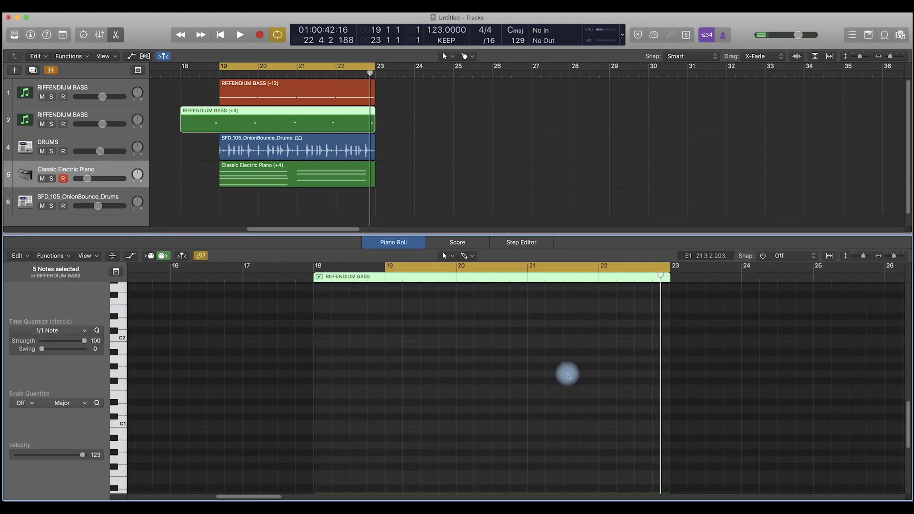
{"action": "scroll", "coordinate": [567, 373], "scroll_direction": "up", "scroll_amount": 3}
{"action": "left_click", "coordinate": [404, 242]}
{"action": "key", "text": "v"}
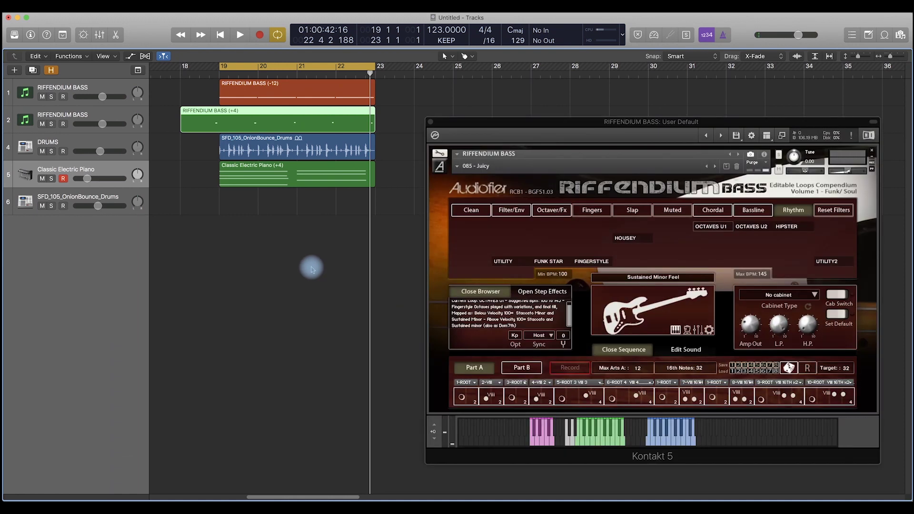
{"action": "key", "text": "space"}
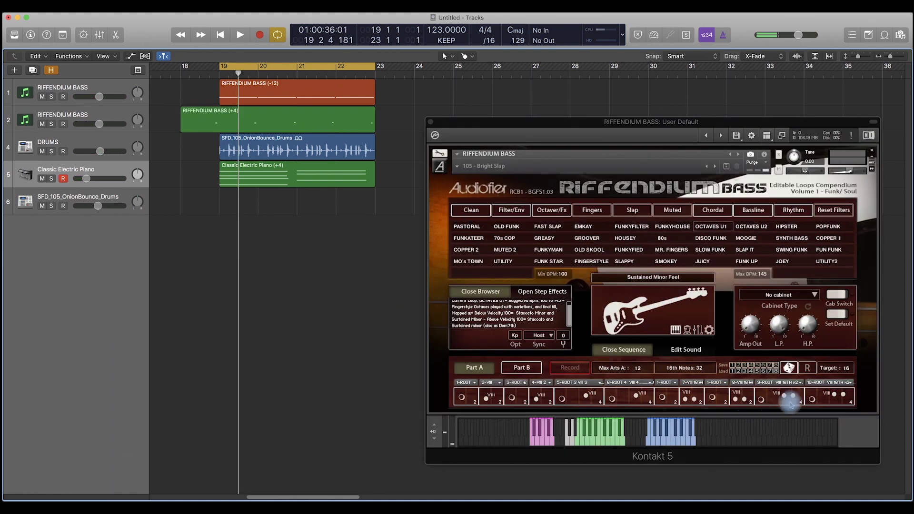
Save the 32-note OCTAVES U1 sequence to memory 1, generate a random 16-note sequence, audition it and store it in memory 2
{"action": "left_click", "coordinate": [733, 364]}
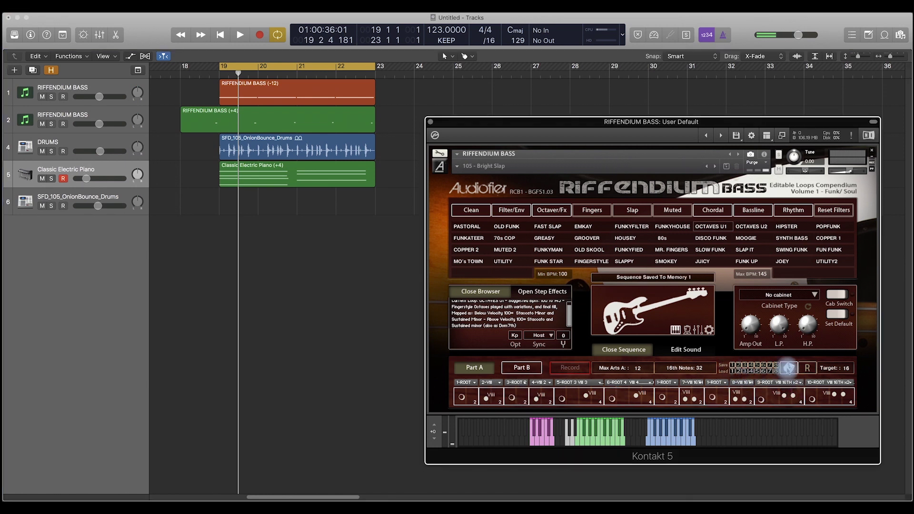
{"action": "left_click", "coordinate": [788, 367]}
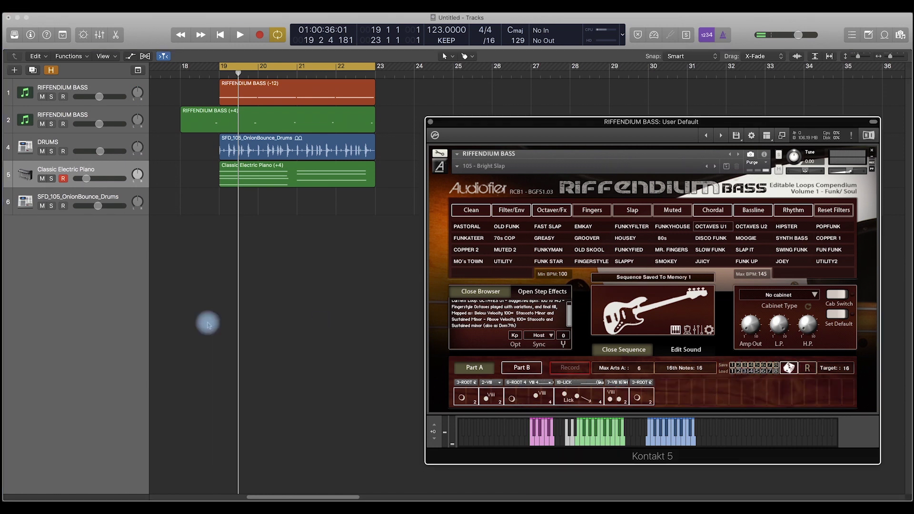
{"action": "key", "text": "space"}
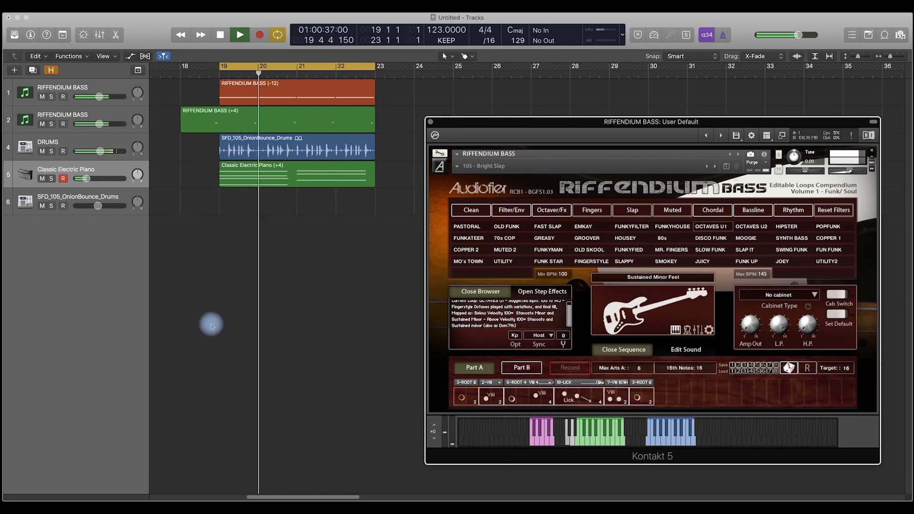
{"action": "key", "text": "space"}
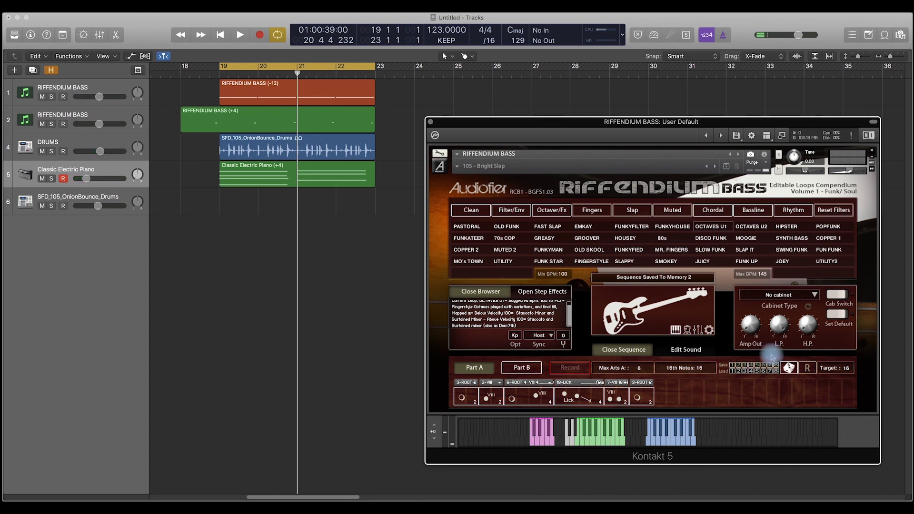
Randomize the sequence again, audition it with the loop and save it to memory 3
{"action": "left_click", "coordinate": [788, 367]}
{"action": "left_click", "coordinate": [211, 74]}
{"action": "key", "text": "space"}
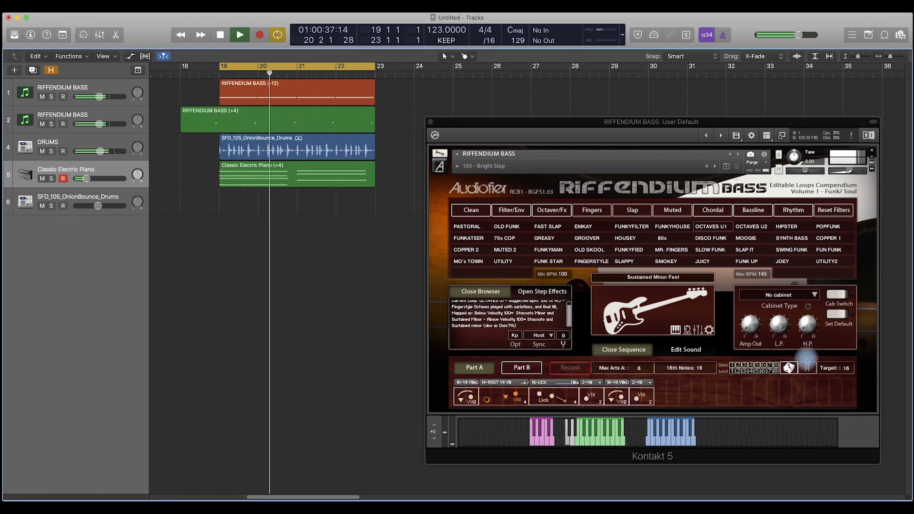
{"action": "key", "text": "space"}
{"action": "left_click", "coordinate": [745, 364]}
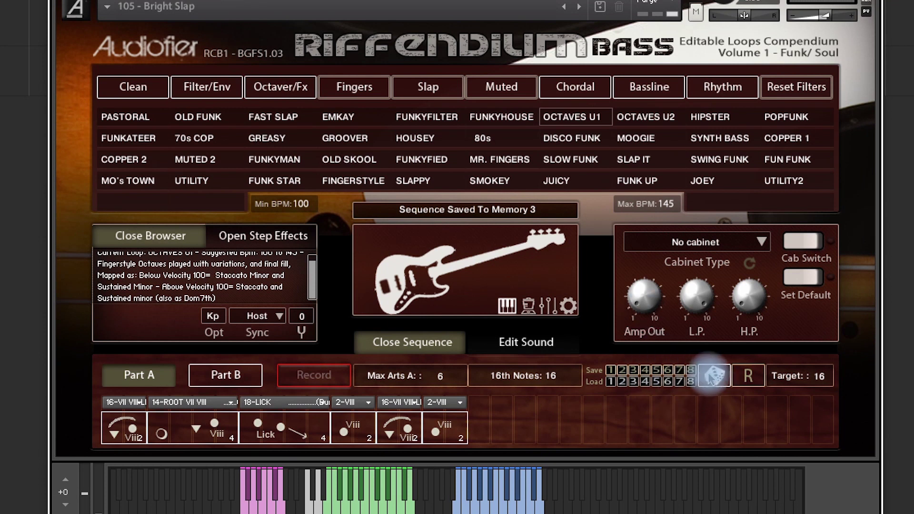
Generate another random sequence, check the articulation options of its 9-ROOT VIII step, and save the sequence to memory 4
{"action": "left_click", "coordinate": [714, 376]}
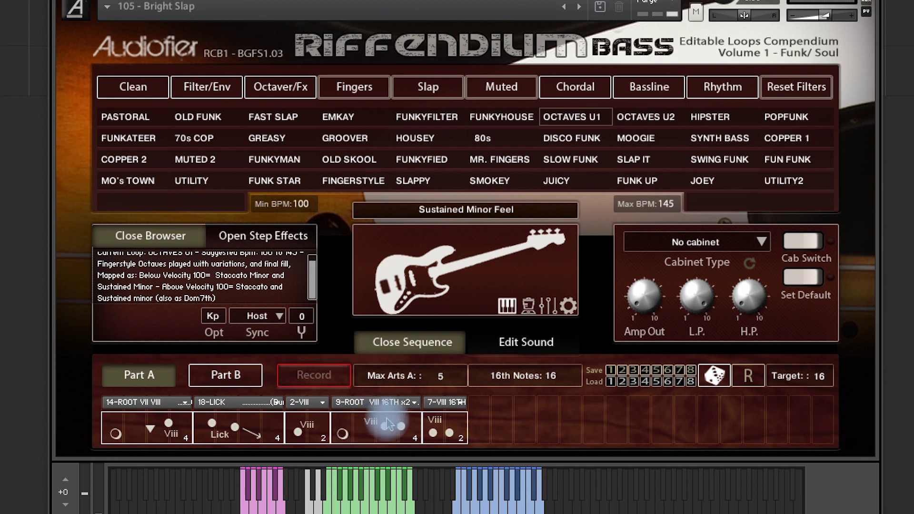
{"action": "left_click", "coordinate": [367, 405]}
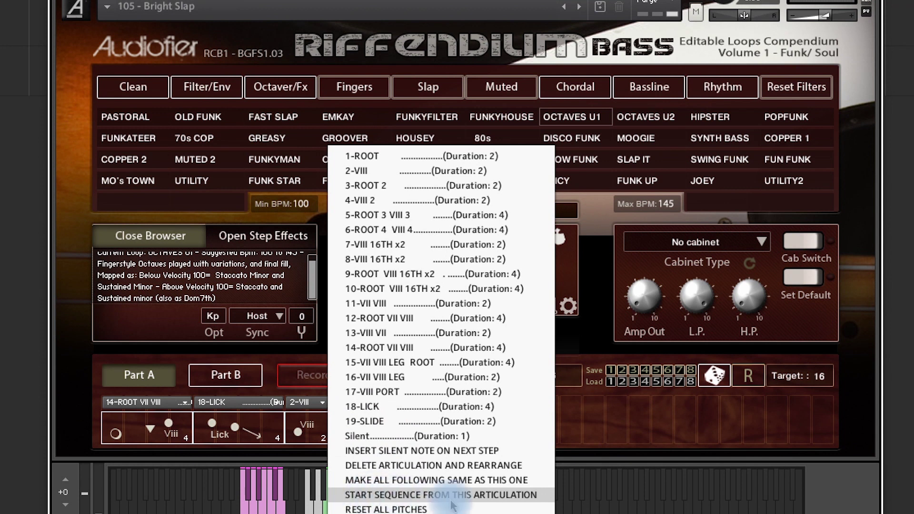
{"action": "left_click", "coordinate": [378, 496]}
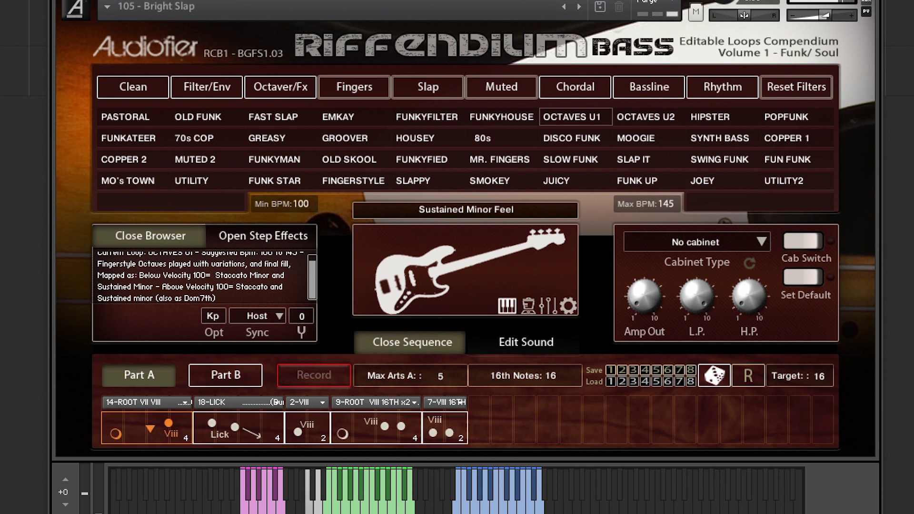
{"action": "left_click", "coordinate": [645, 370]}
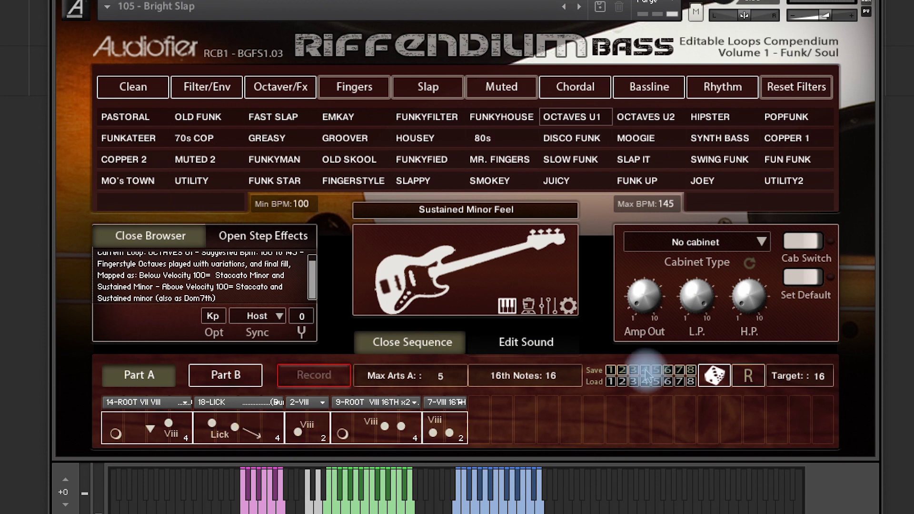
{"action": "left_click", "coordinate": [143, 373]}
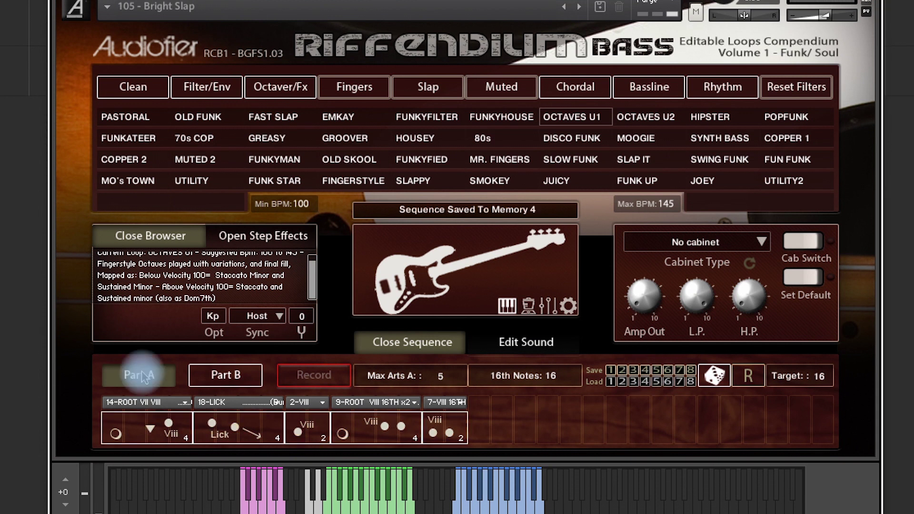
{"action": "left_click", "coordinate": [639, 382]}
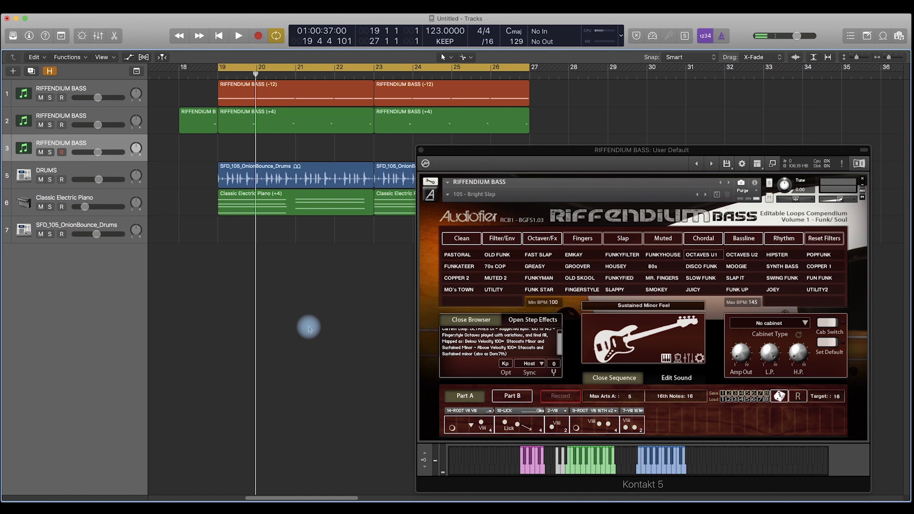
Record a MIDI performance on the third RIFFENDIUM BASS track across the cycled arrangement
{"action": "left_click", "coordinate": [243, 98]}
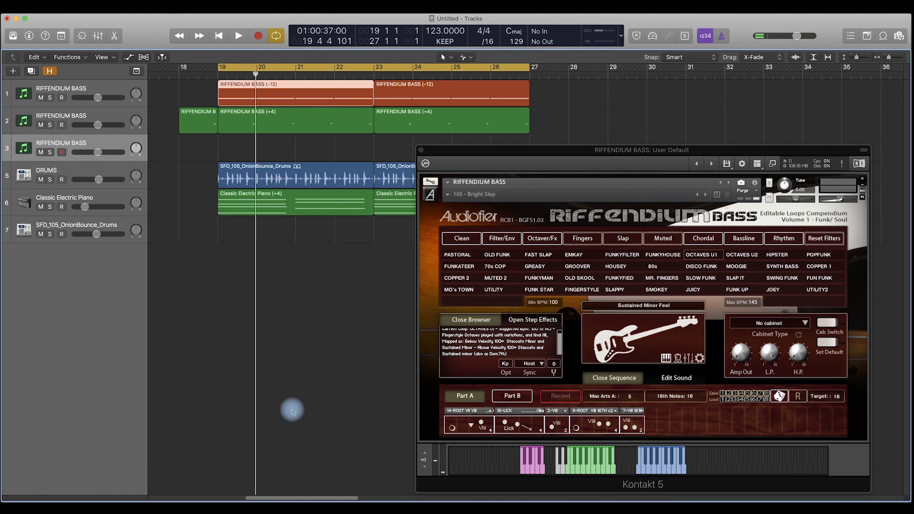
{"action": "key", "text": "r"}
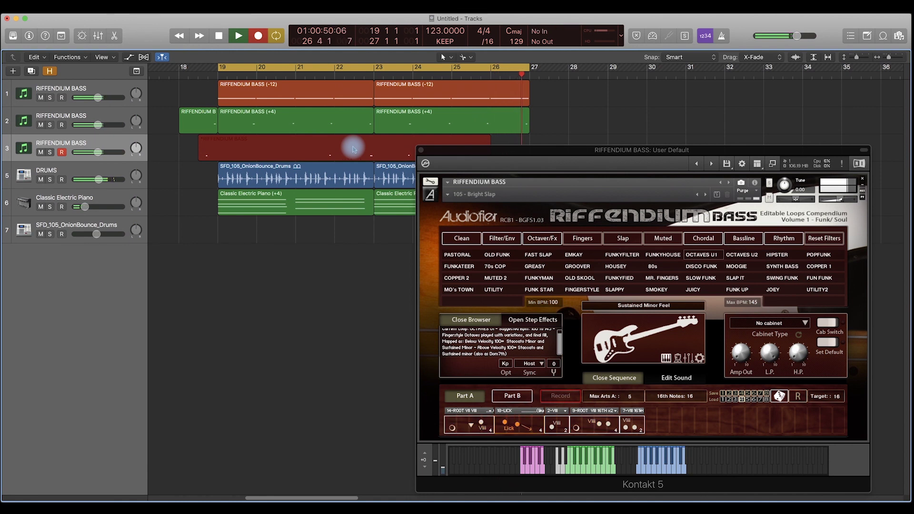
{"action": "key", "text": "space"}
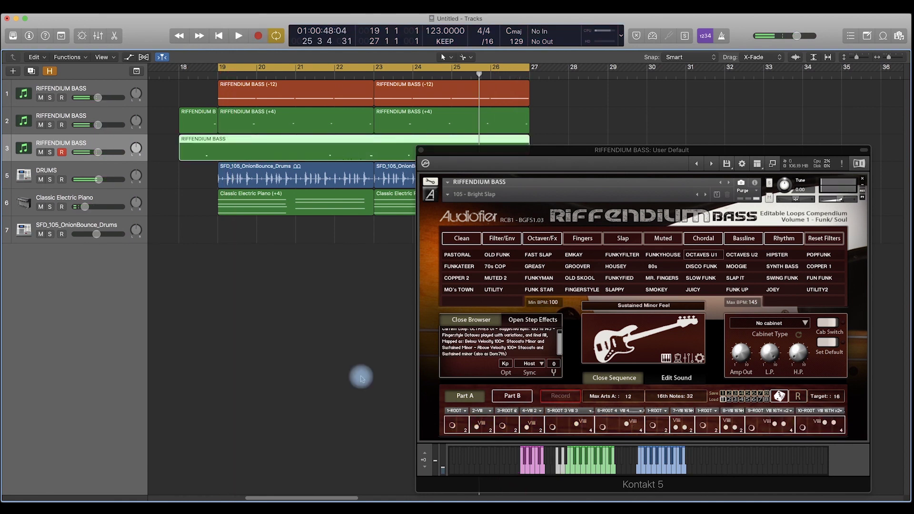
Open the sound settings, enable Korus and adjust its W knob, and set the cabinet type to Grey_DI-SHAPE5
{"action": "left_click", "coordinate": [682, 379]}
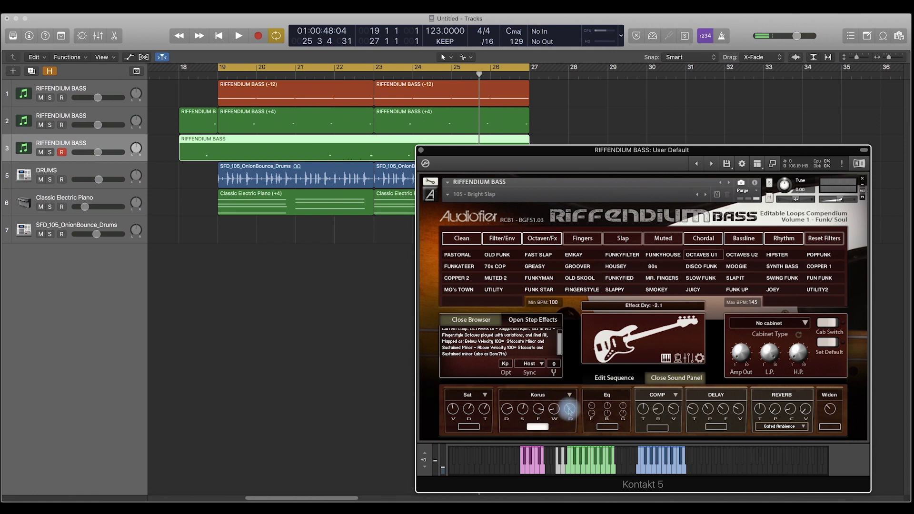
{"action": "left_click", "coordinate": [768, 324]}
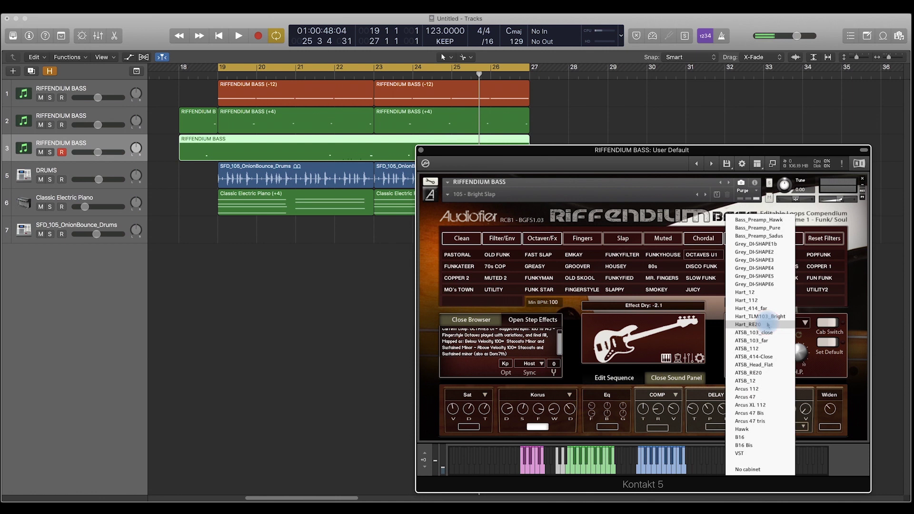
{"action": "left_click", "coordinate": [761, 277]}
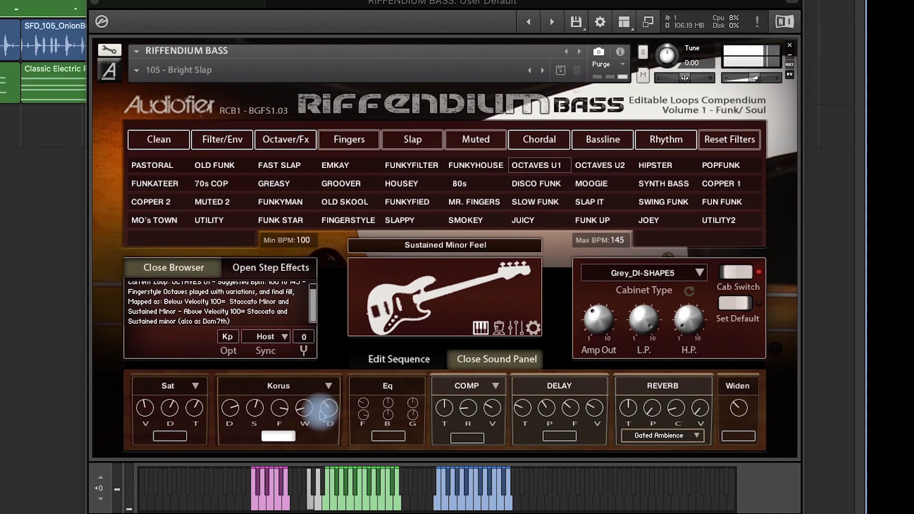
{"action": "left_click_drag", "start_coordinate": [302, 411], "coordinate": [304, 408]}
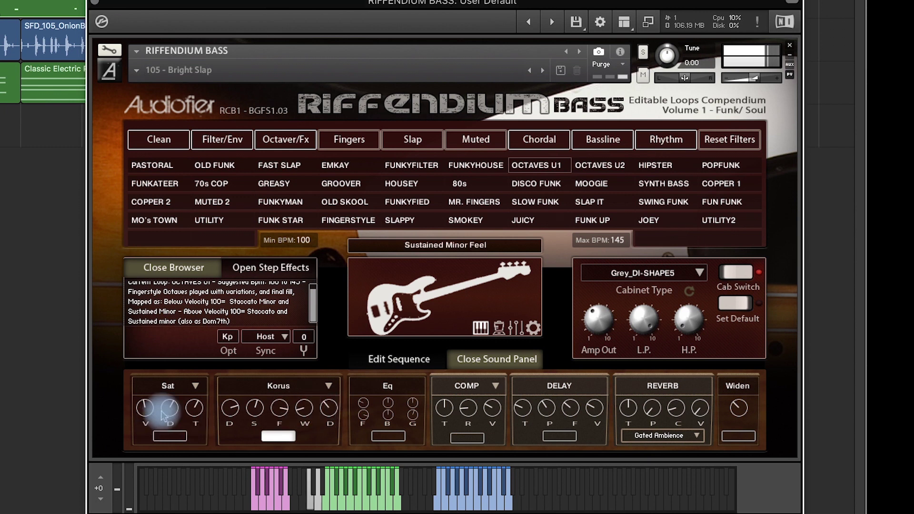
Enable the Sat effect, adjust its knobs with the high frequency at -2.2 dB, and fine-tune the Korus D knob
{"action": "left_click_drag", "start_coordinate": [143, 407], "coordinate": [193, 412]}
{"action": "left_click", "coordinate": [170, 436]}
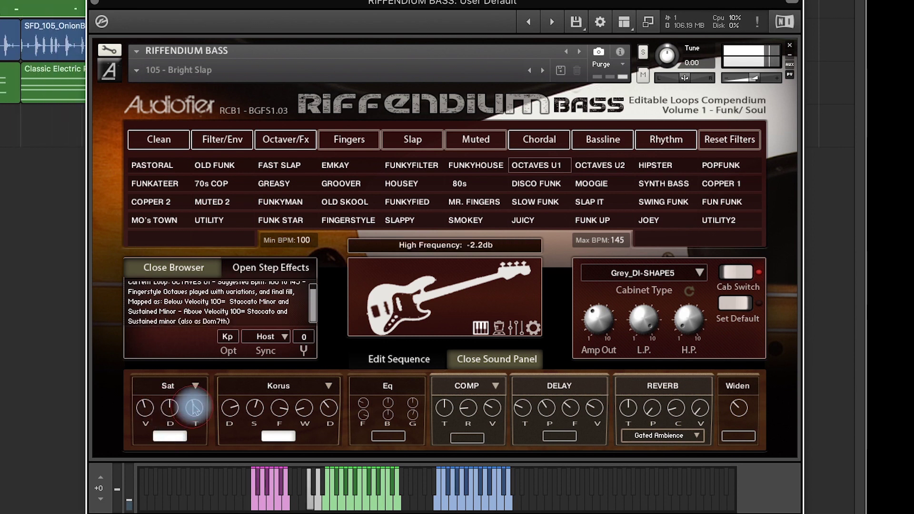
{"action": "left_click_drag", "start_coordinate": [326, 406], "coordinate": [328, 410]}
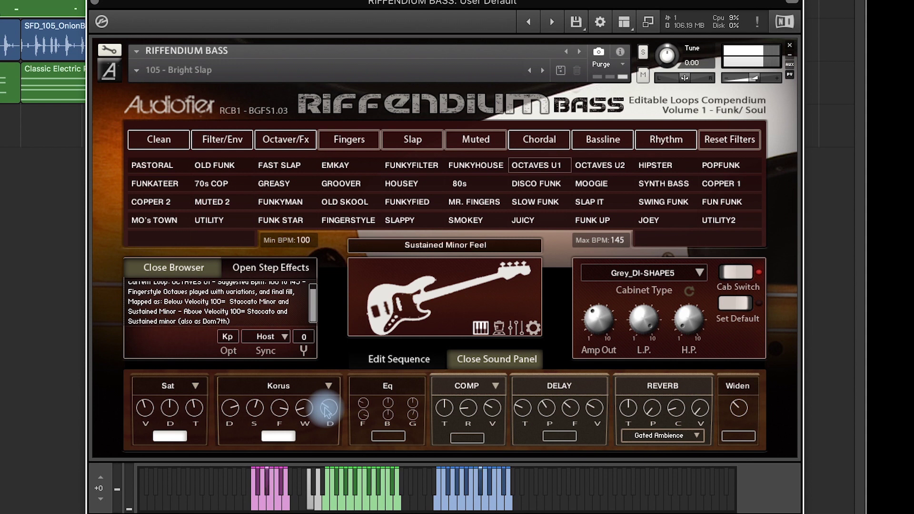
{"action": "key", "text": "space"}
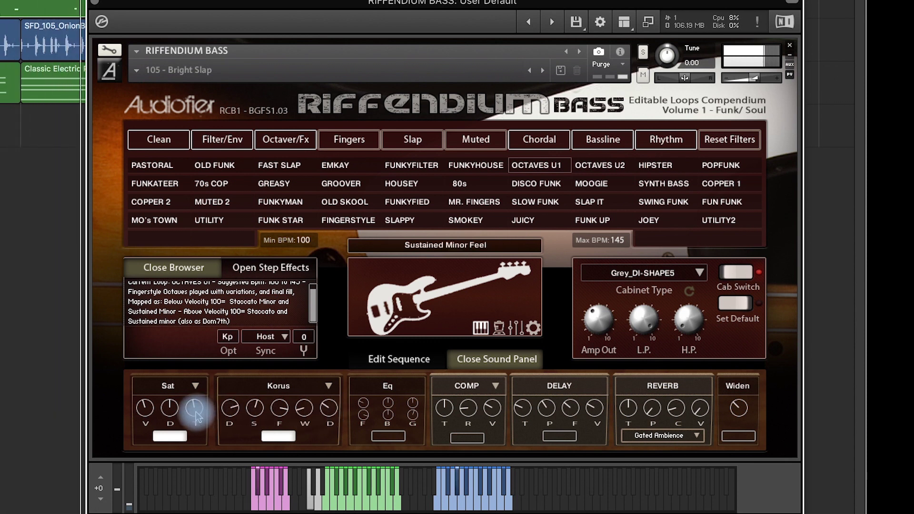
Enable the COMP effect, adjust its R and V knobs, and fine-tune the Korus W knob
{"action": "left_click", "coordinate": [466, 436]}
{"action": "left_click_drag", "start_coordinate": [490, 411], "coordinate": [493, 409]}
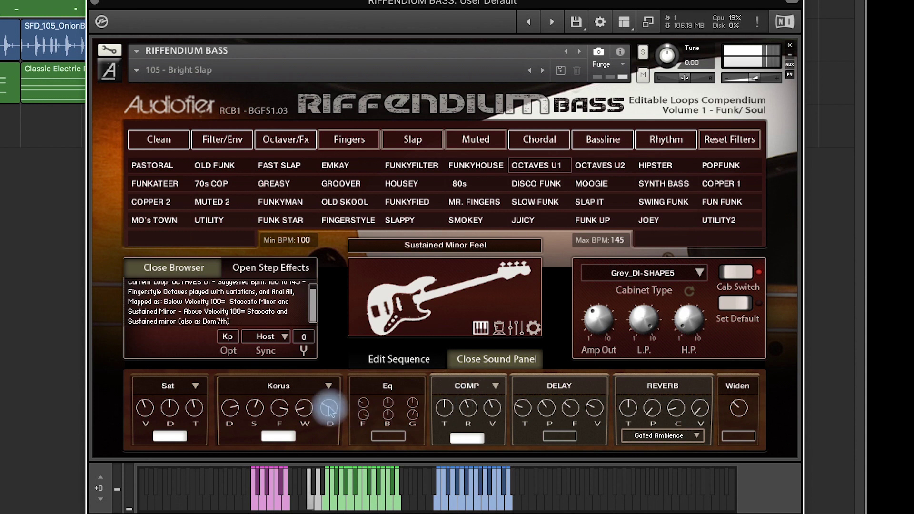
{"action": "left_click_drag", "start_coordinate": [308, 413], "coordinate": [304, 407]}
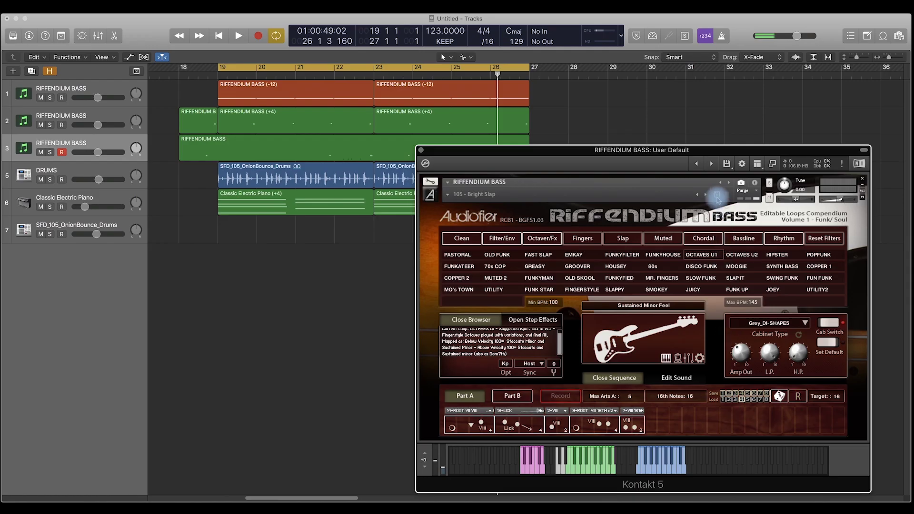
Save the current sound as a snapshot named "my new snapshot" and check its entry in the snapshot list
{"action": "left_click", "coordinate": [716, 195]}
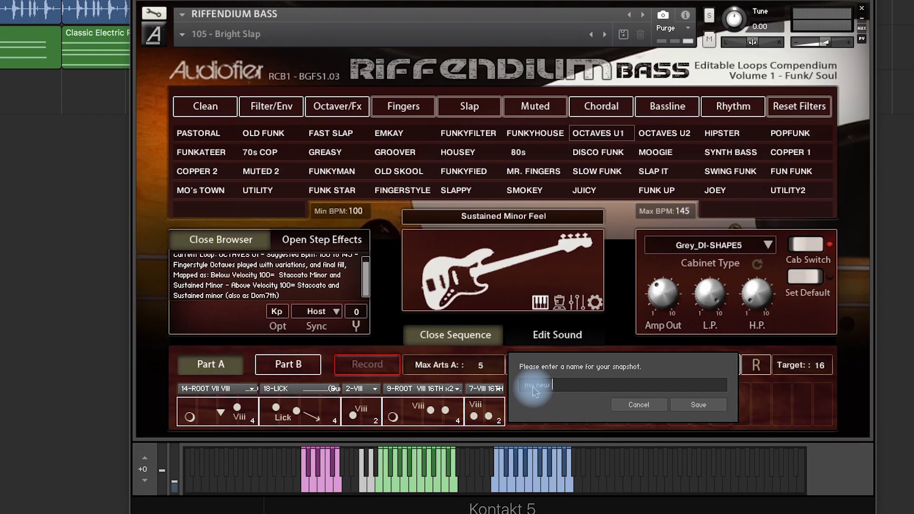
{"action": "type", "text": "my new snapshot"}
{"action": "left_click", "coordinate": [698, 405]}
{"action": "left_click", "coordinate": [200, 34]}
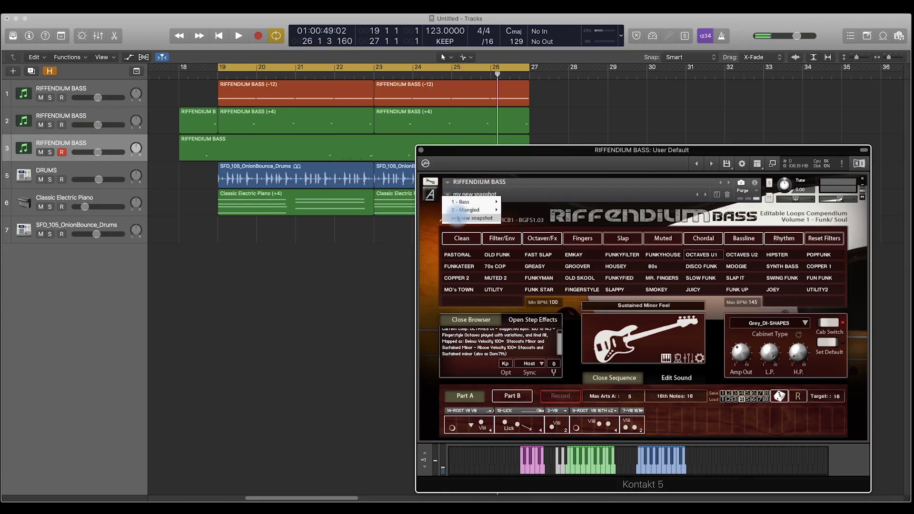
{"action": "left_click", "coordinate": [429, 254]}
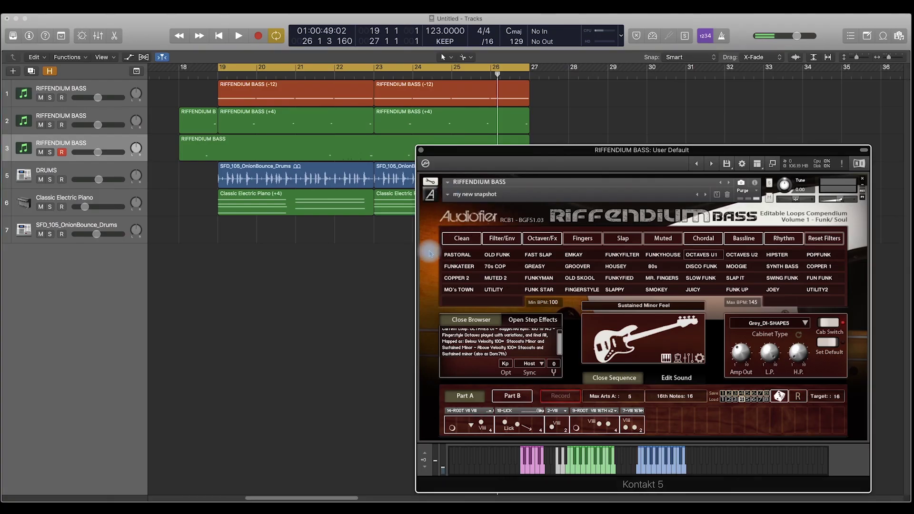
Load the 085 - FX - Volume Steps snapshot from the Mangled category and audition keys in the green and blue keyboard ranges
{"action": "left_click", "coordinate": [449, 195]}
{"action": "mouse_move", "coordinate": [476, 210]}
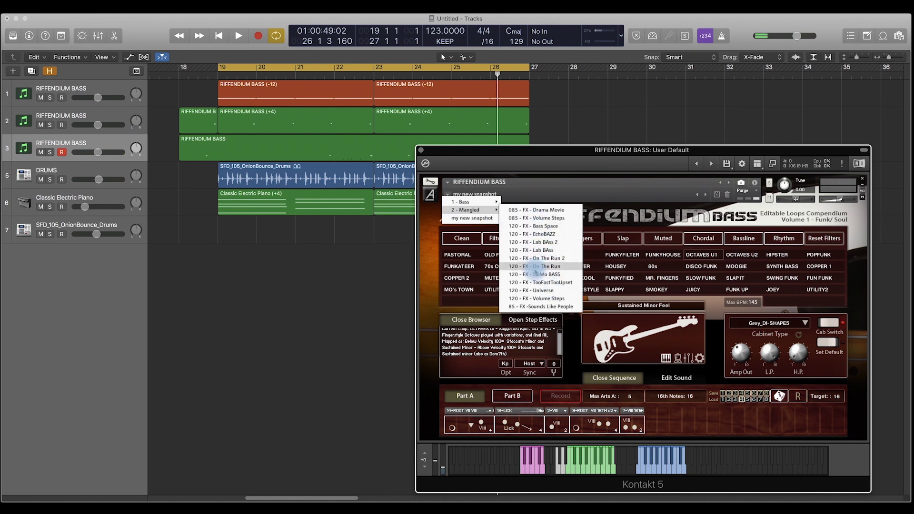
{"action": "left_click", "coordinate": [536, 217]}
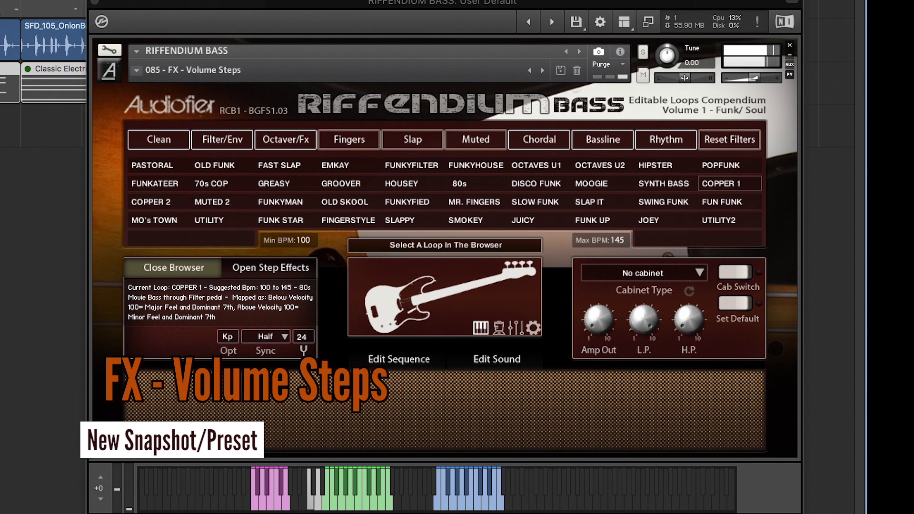
{"action": "left_click", "coordinate": [354, 501]}
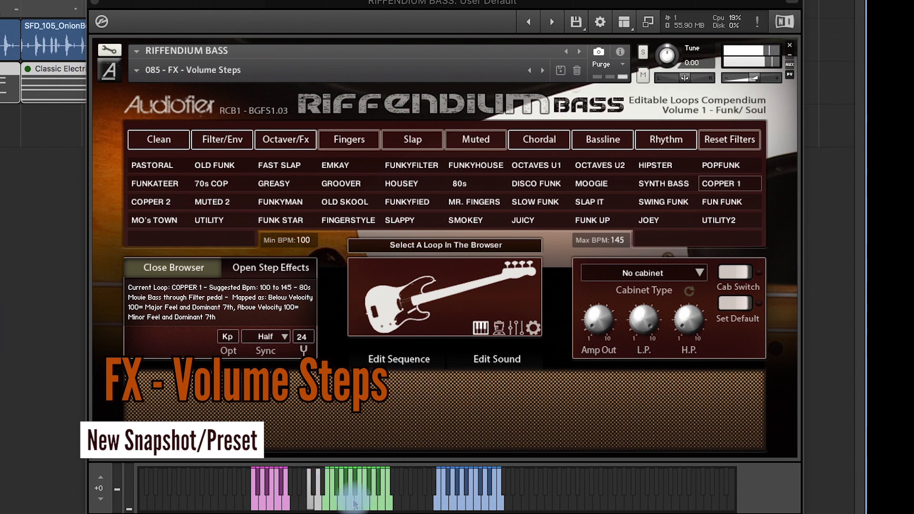
{"action": "left_click", "coordinate": [350, 504]}
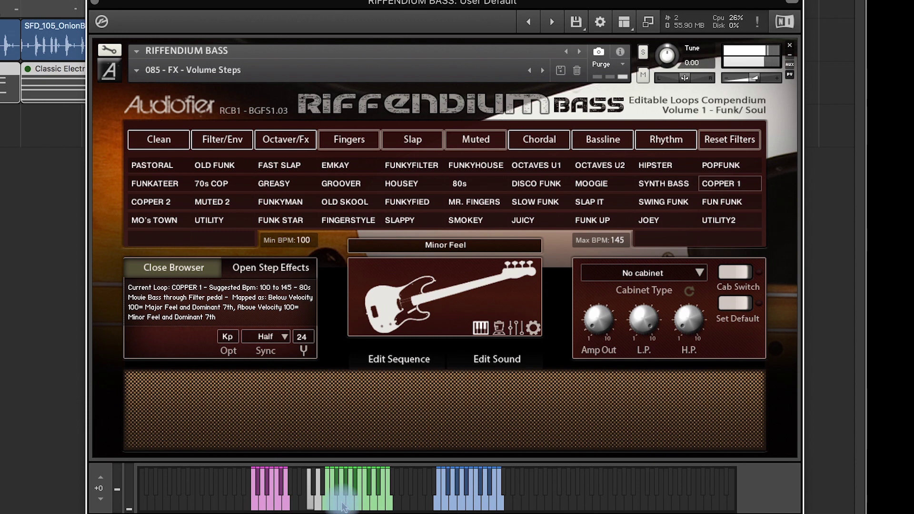
{"action": "left_click", "coordinate": [453, 506]}
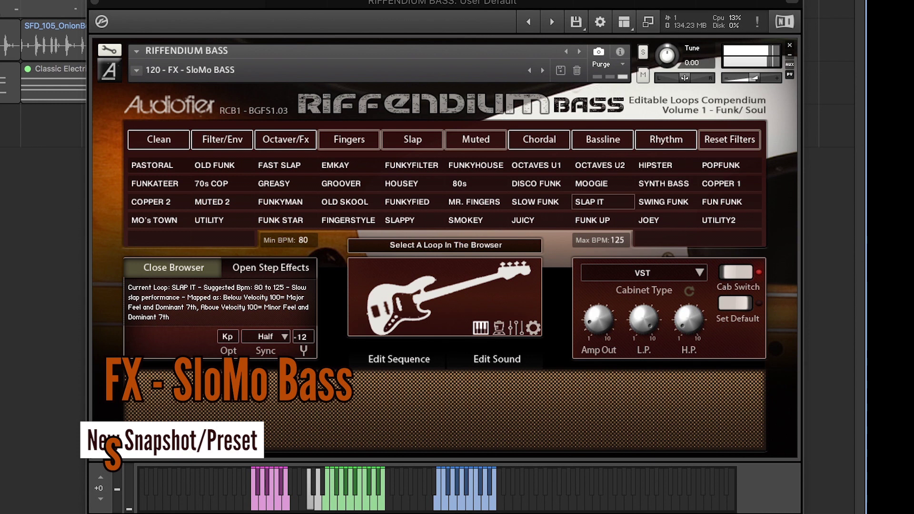
Show the sequence editor for the 120 - FX - SloMo BASS snapshot and load the memory 7 sequence into Part A
{"action": "left_click", "coordinate": [398, 358]}
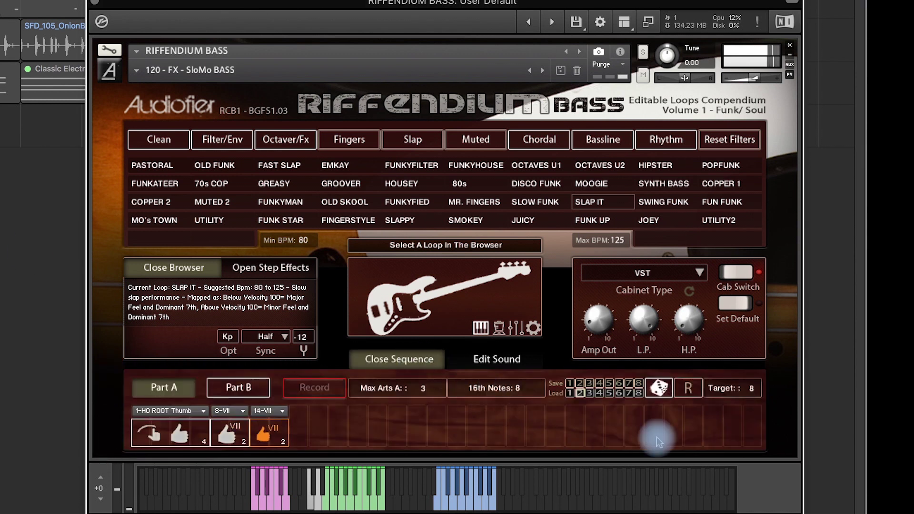
{"action": "left_click", "coordinate": [629, 392]}
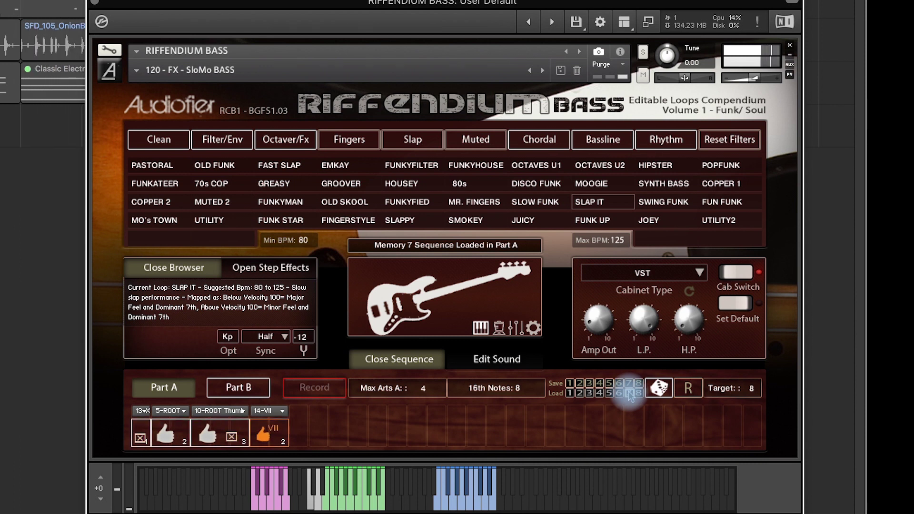
{"action": "left_click", "coordinate": [39, 304]}
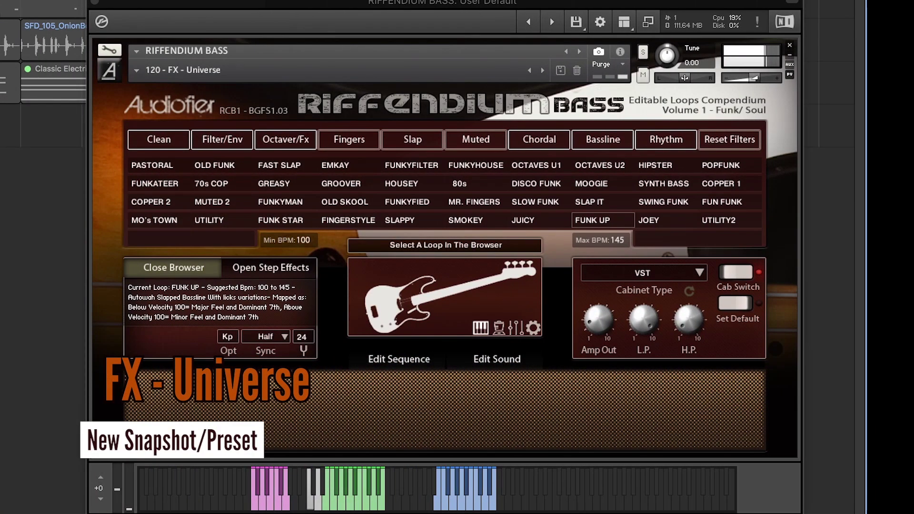
Show the sequence editor for the 120 - FX - Universe snapshot and audition memory sequences 4, 2 and 6 in Part A
{"action": "left_click", "coordinate": [405, 355]}
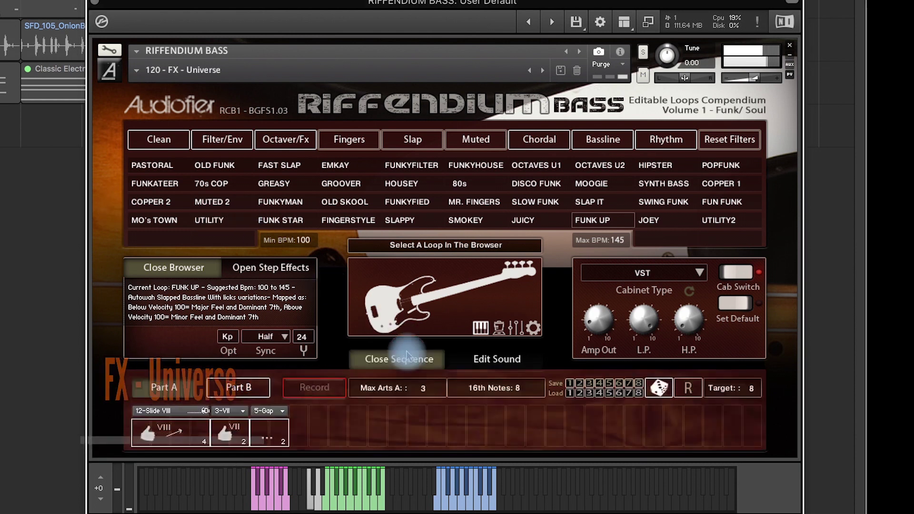
{"action": "left_click", "coordinate": [600, 394]}
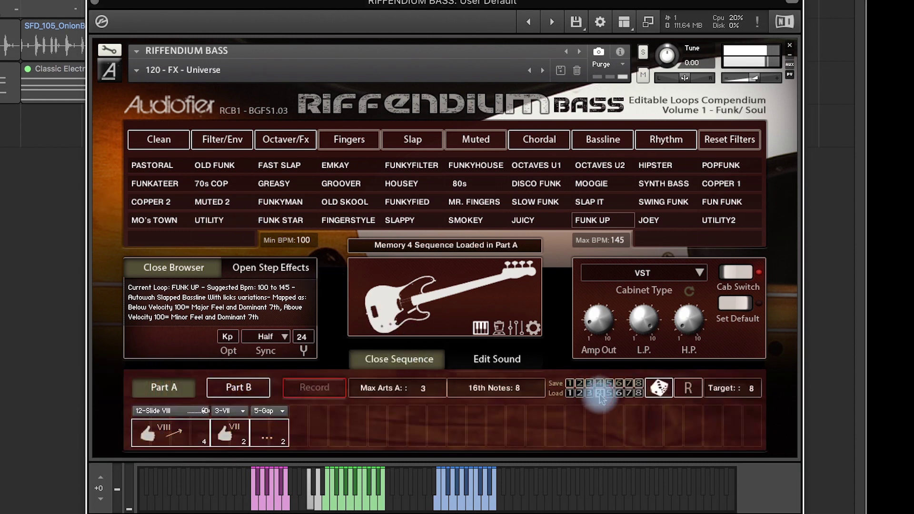
{"action": "left_click", "coordinate": [580, 394]}
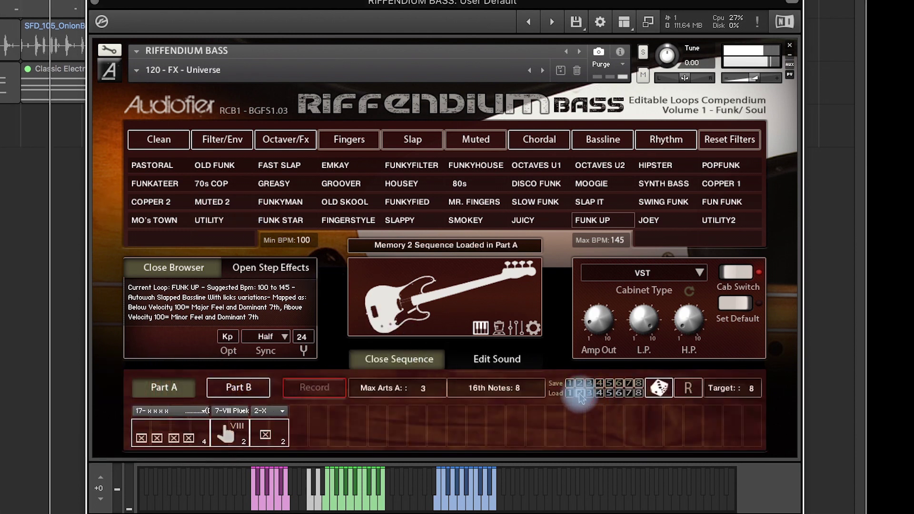
{"action": "left_click", "coordinate": [618, 394]}
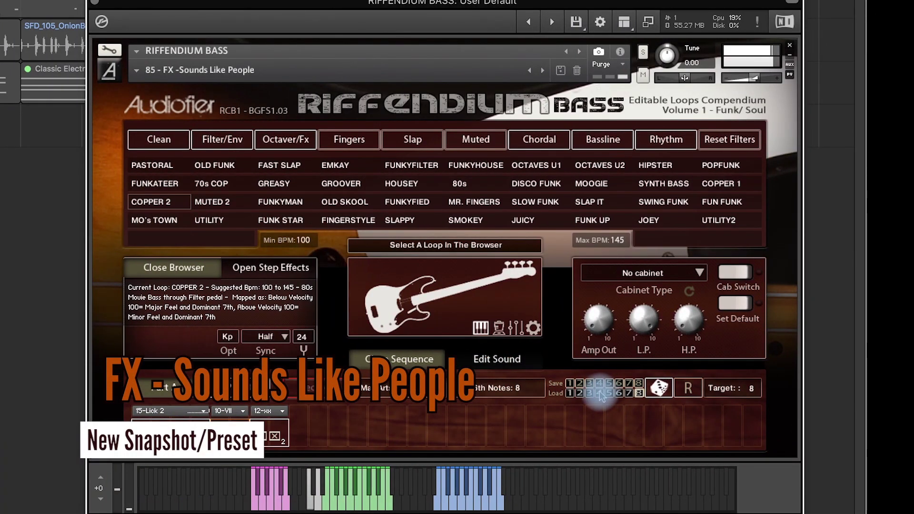
Audition memory sequences 4, 7 and 6 in Part A of the 85 - FX -Sounds Like People snapshot
{"action": "left_click", "coordinate": [599, 393]}
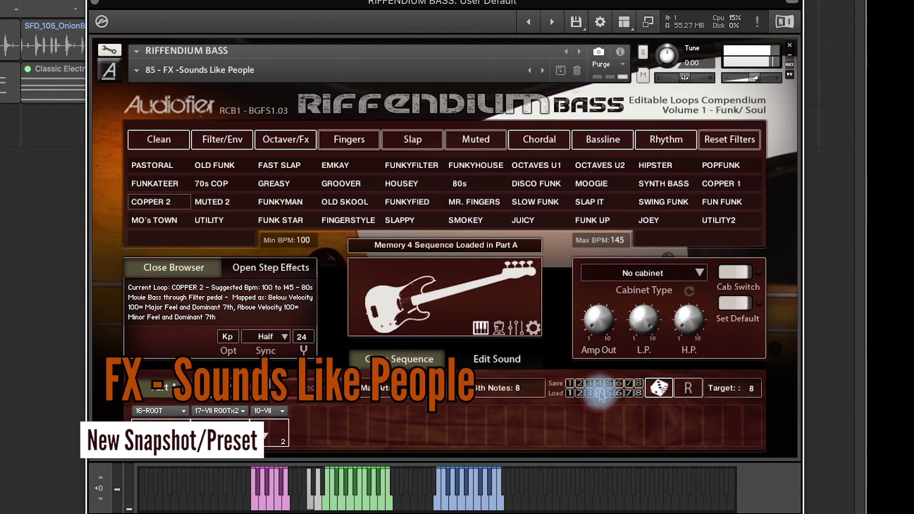
{"action": "left_click", "coordinate": [628, 393]}
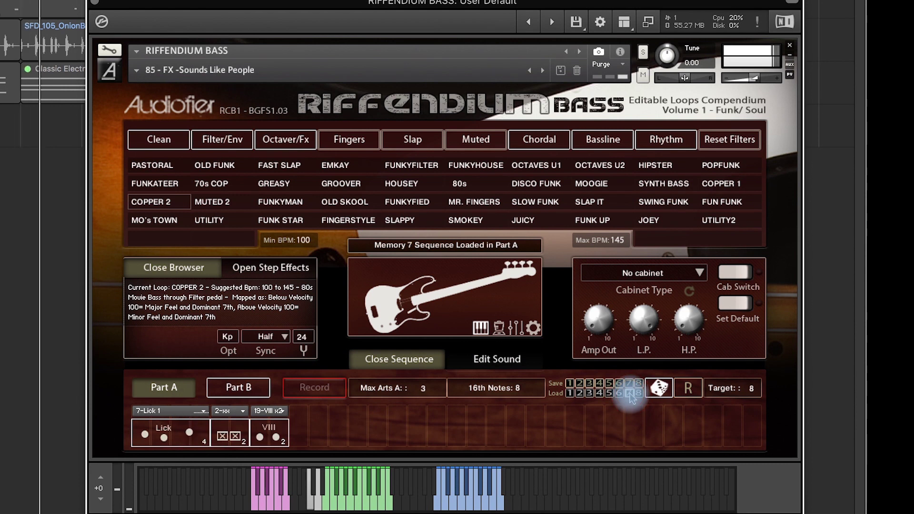
{"action": "left_click", "coordinate": [619, 394]}
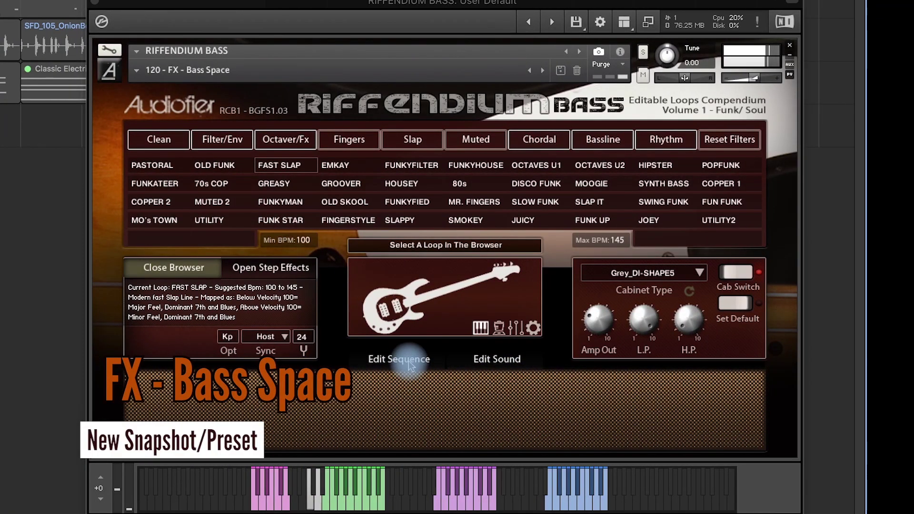
Show the sequence editor for the 120 - FX - Bass Space snapshot and audition memory sequences 6, 7, 8 and 2 in Part A
{"action": "left_click", "coordinate": [80, 360]}
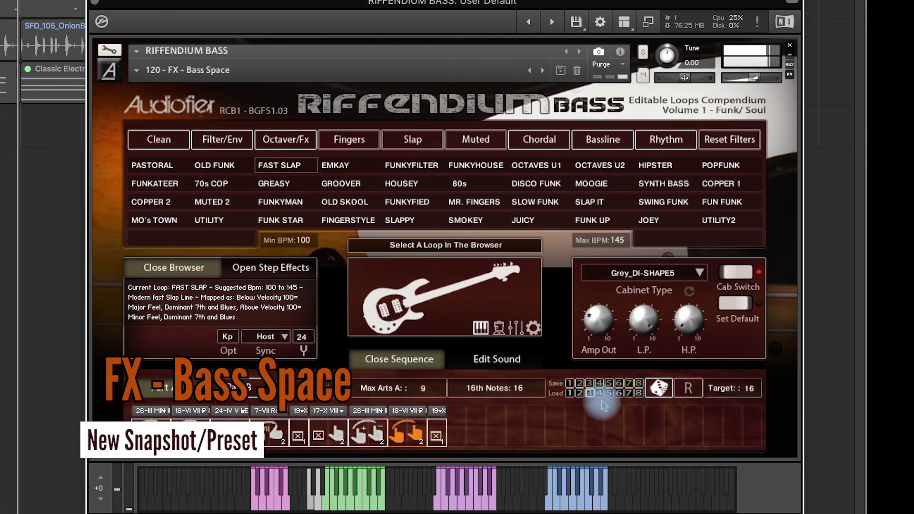
{"action": "left_click", "coordinate": [618, 394]}
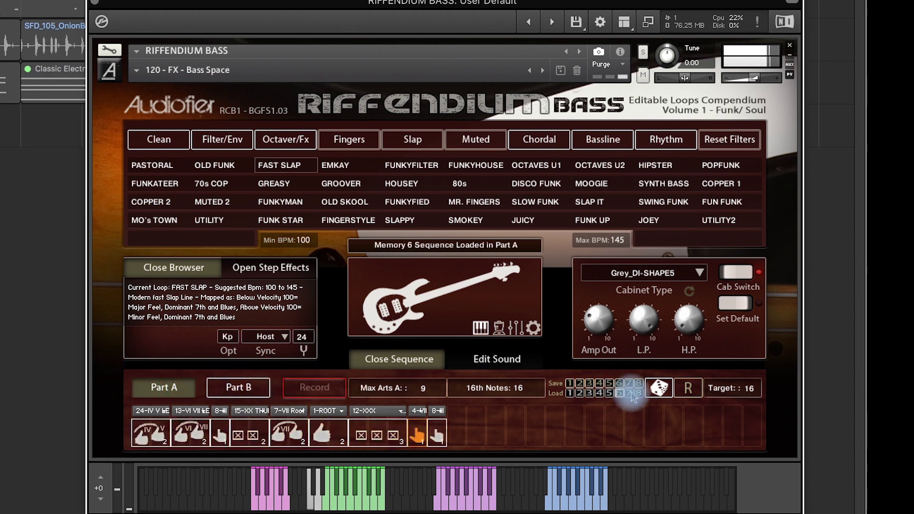
{"action": "left_click", "coordinate": [628, 393]}
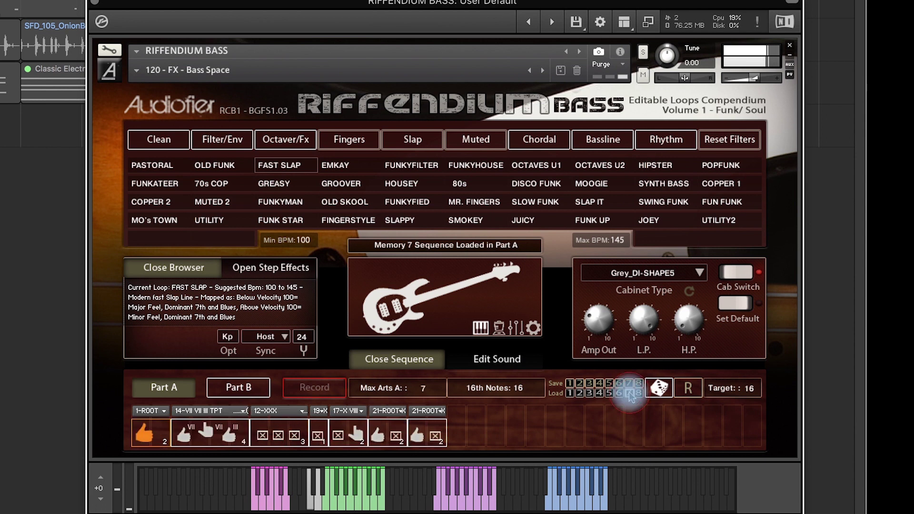
{"action": "left_click", "coordinate": [638, 393]}
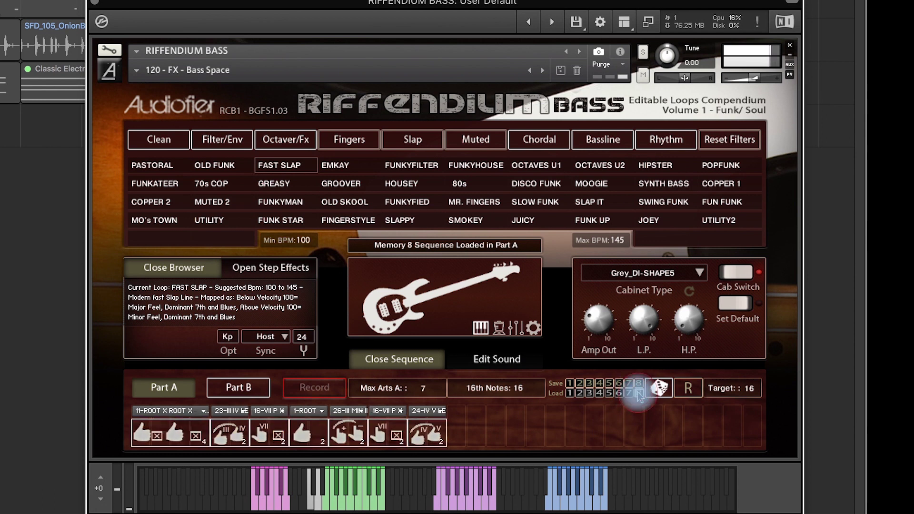
{"action": "left_click", "coordinate": [580, 393]}
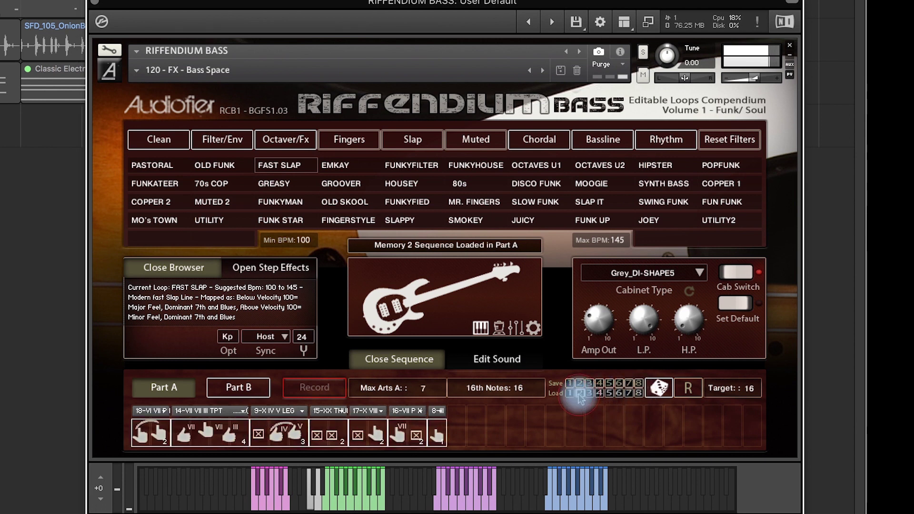